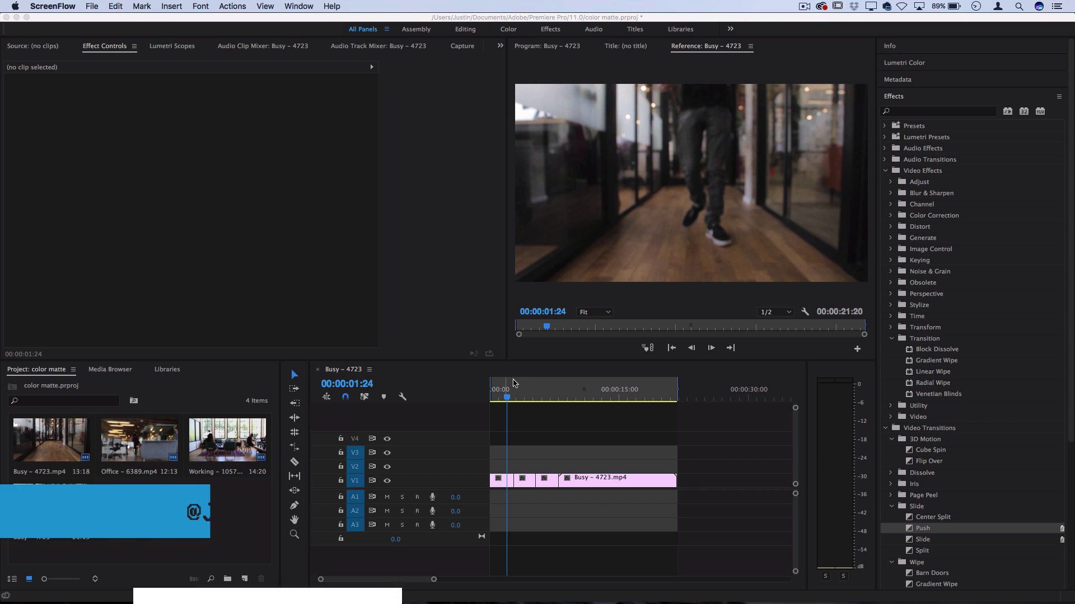
# Scrub the sequence from Busy through Working and back near the first cut.
pyautogui.click(524, 400)
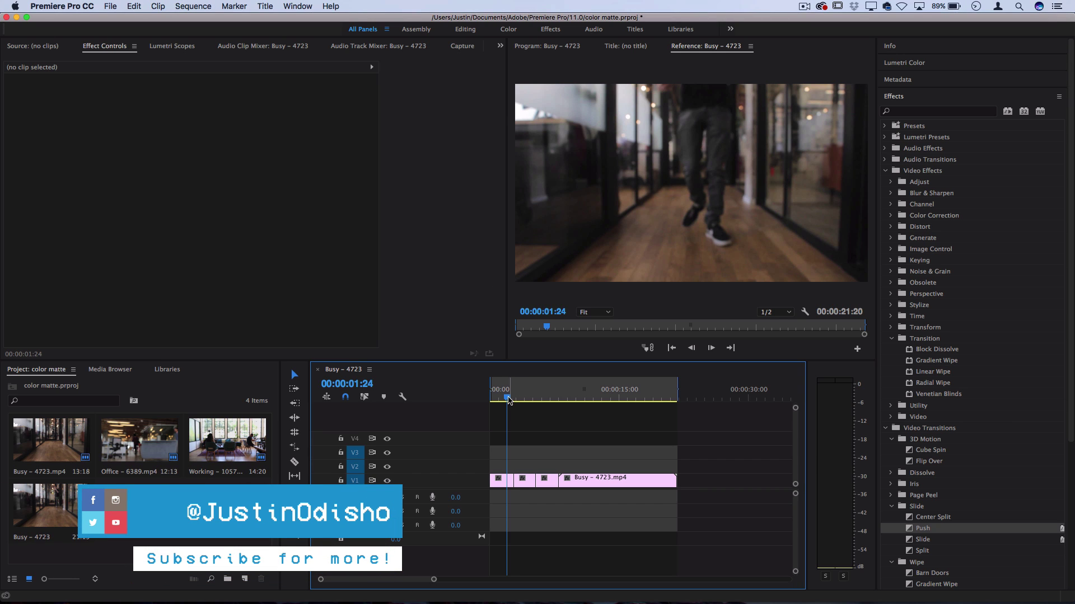
pyautogui.moveTo(508, 399); pyautogui.dragTo(563, 396)
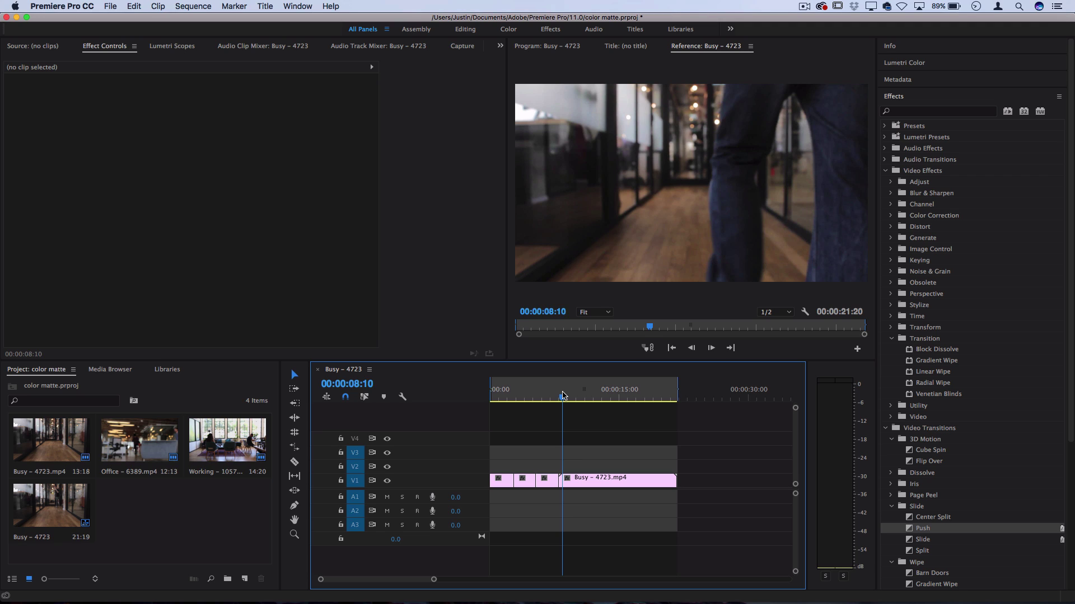
pyautogui.moveTo(563, 396); pyautogui.dragTo(511, 397)
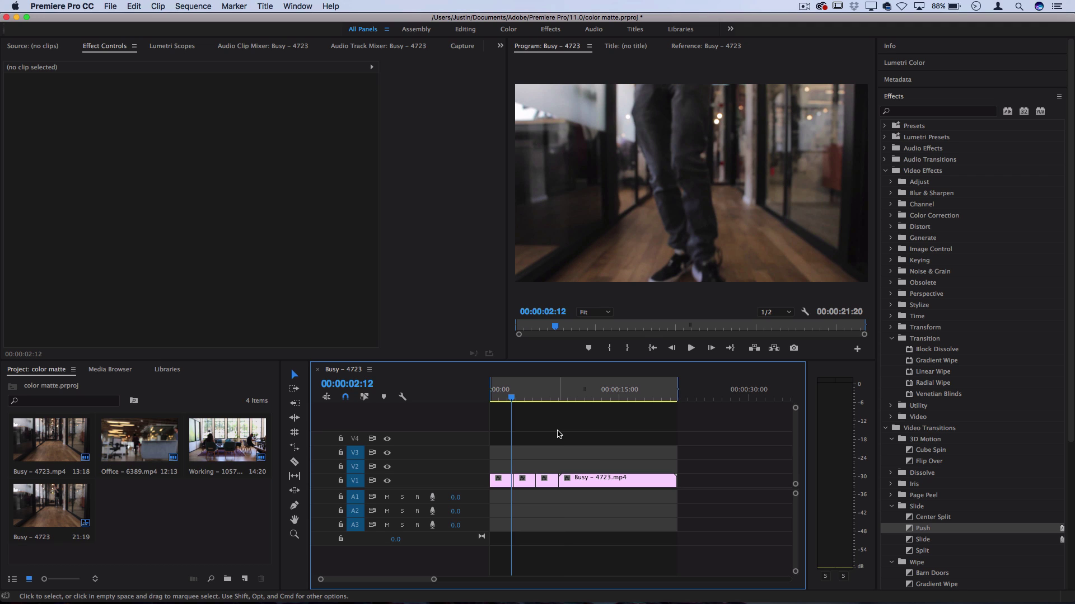
# Create a bright sky-blue (00B0FF) color matte keeping the default name Color Matte.
pyautogui.click(110, 7)
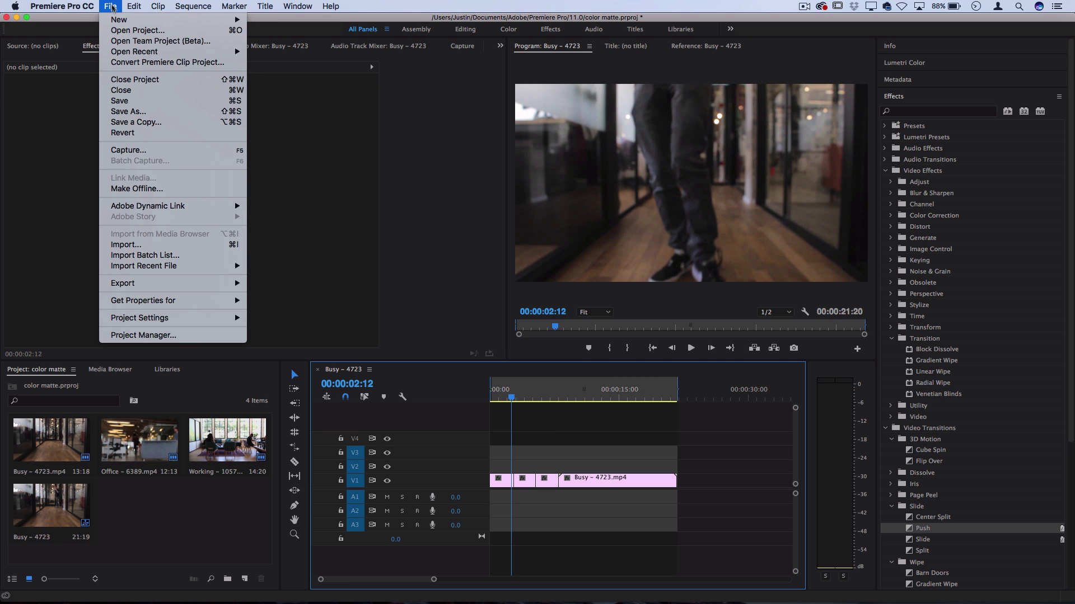
pyautogui.moveTo(140, 20)
pyautogui.click(302, 168)
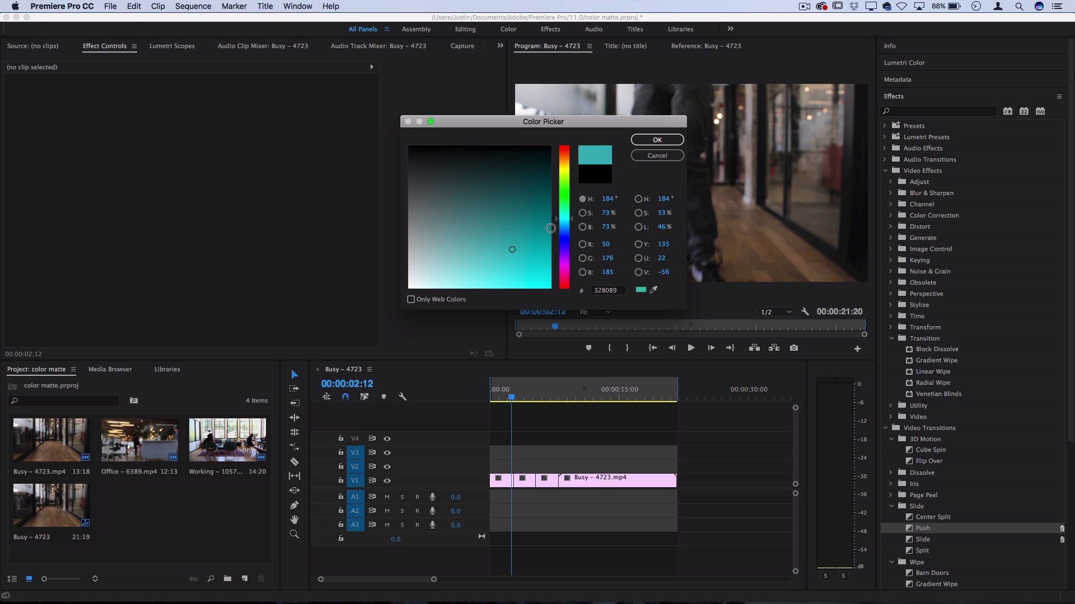
pyautogui.moveTo(512, 249); pyautogui.dragTo(591, 359)
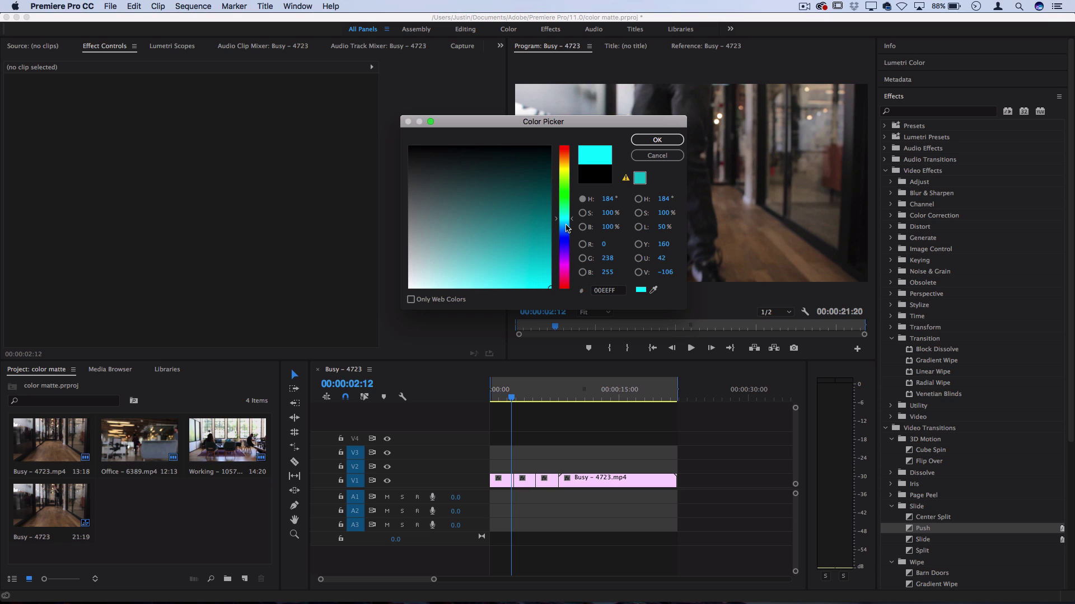
pyautogui.moveTo(566, 227); pyautogui.dragTo(566, 226)
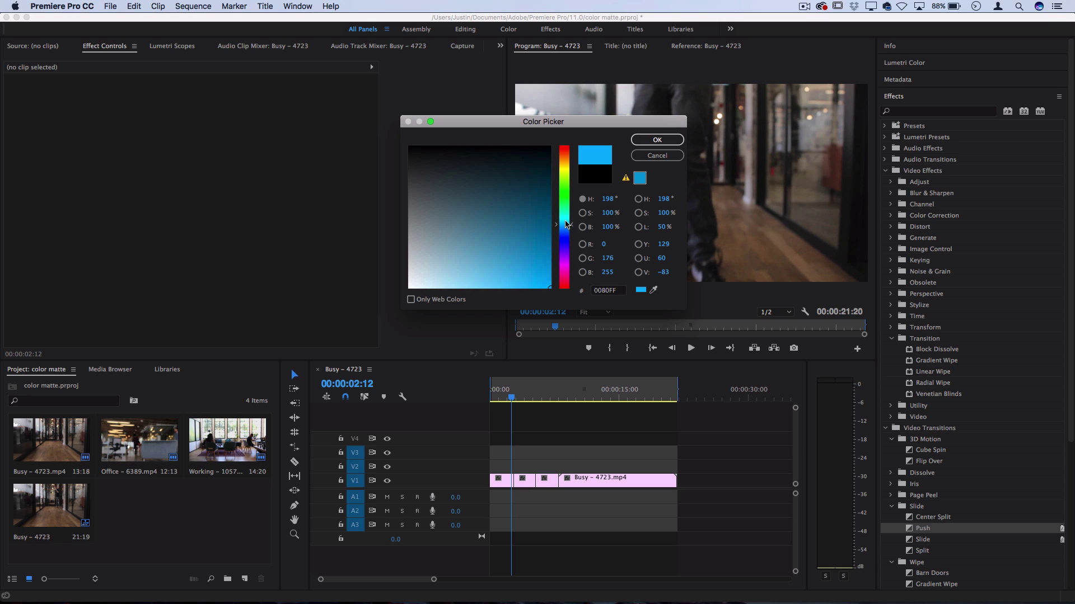
pyautogui.click(657, 141)
pyautogui.click(552, 330)
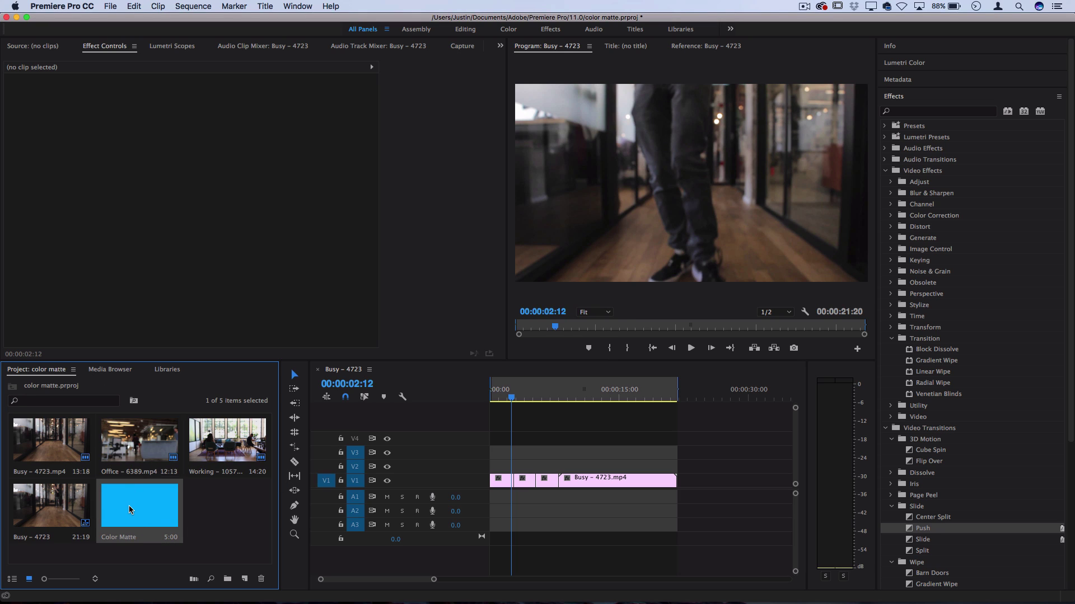
# Place the blue Color Matte on V2 and trim both edges toward the Busy–Office cut.
pyautogui.moveTo(121, 511); pyautogui.dragTo(500, 467)
pyautogui.press('\\')
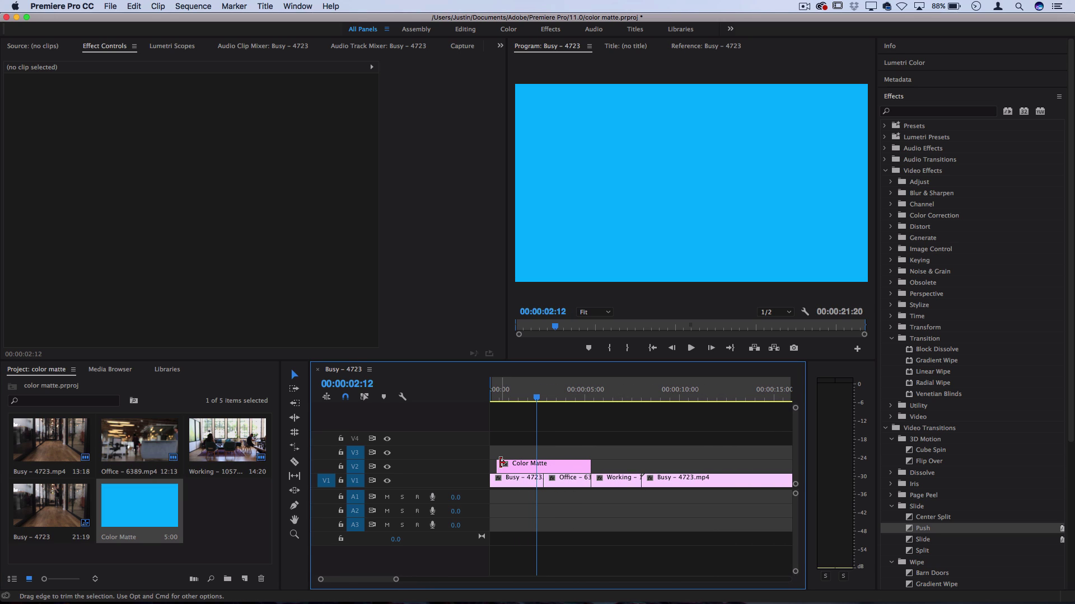
pyautogui.press('=')
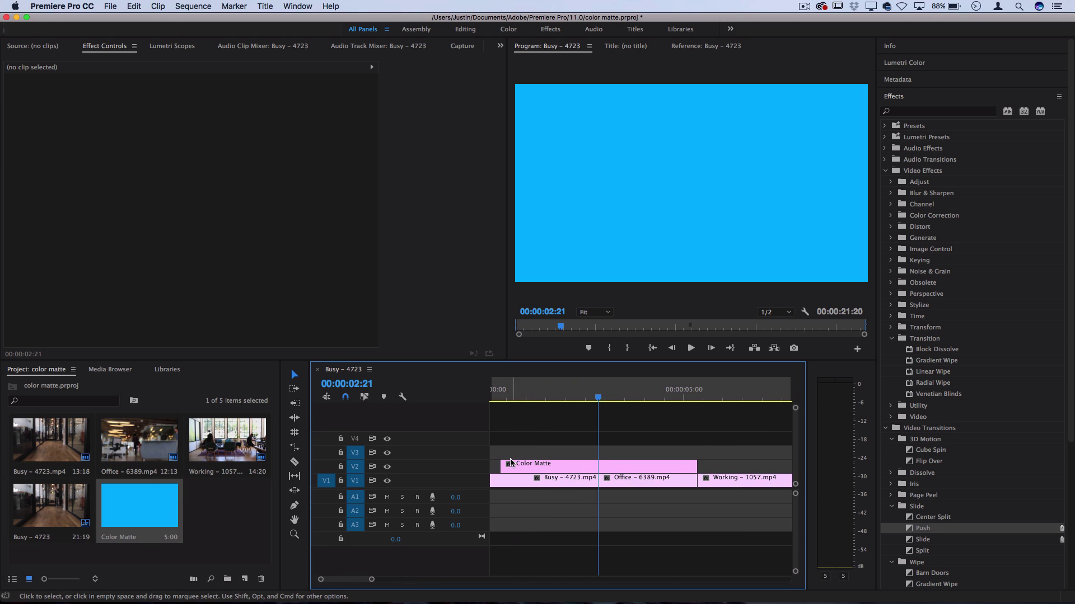
pyautogui.moveTo(504, 465); pyautogui.dragTo(582, 465)
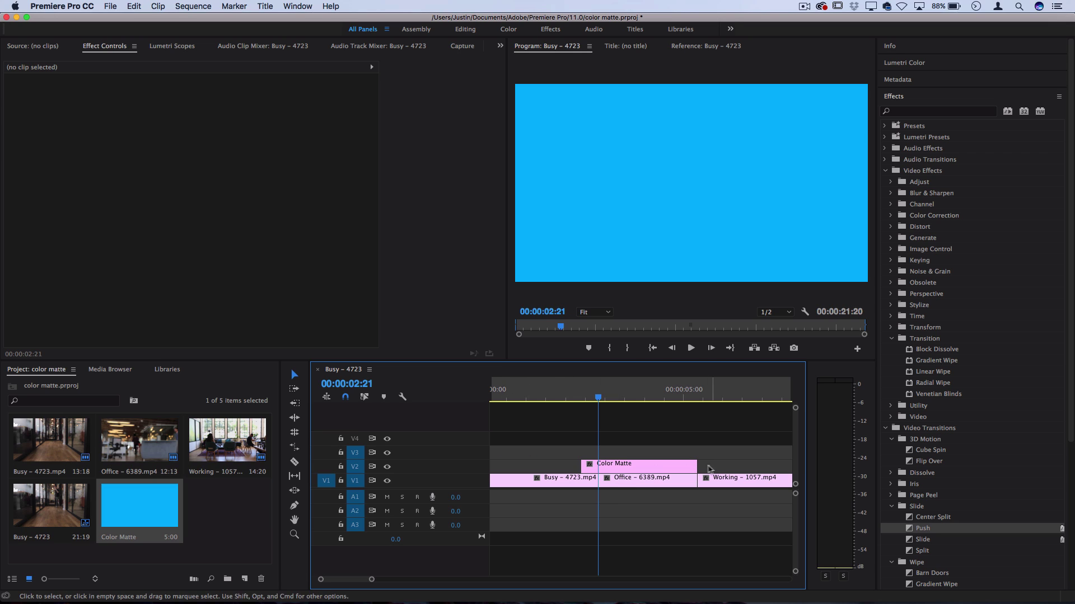
pyautogui.moveTo(688, 468); pyautogui.dragTo(609, 467)
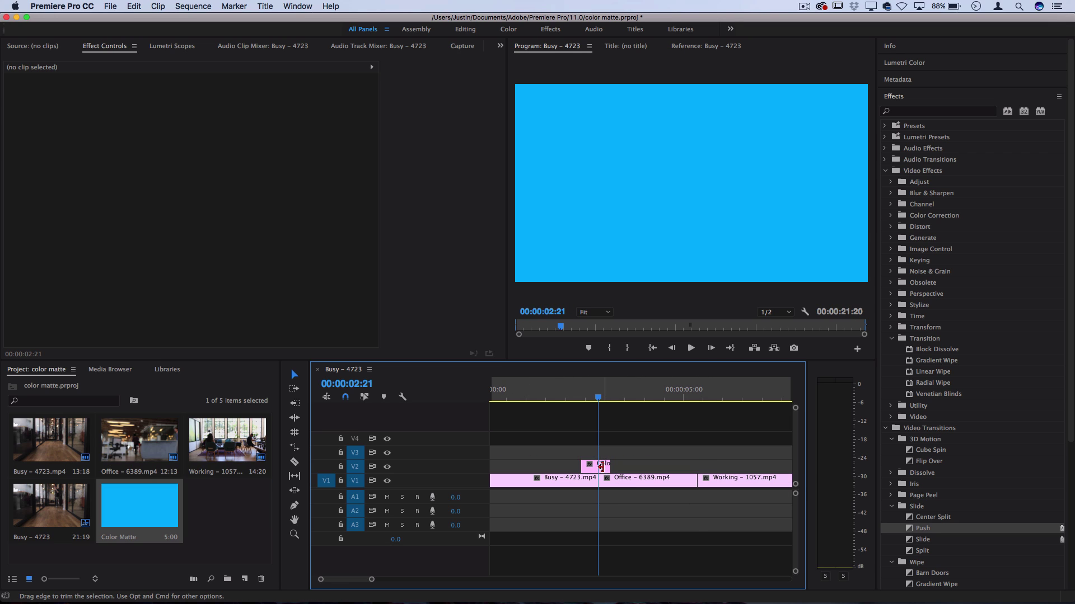
# Split the matte a few frames before the cut and delete the leftover front piece.
pyautogui.press('=')
pyautogui.press('=')
pyautogui.hscroll(2, 618, 460)
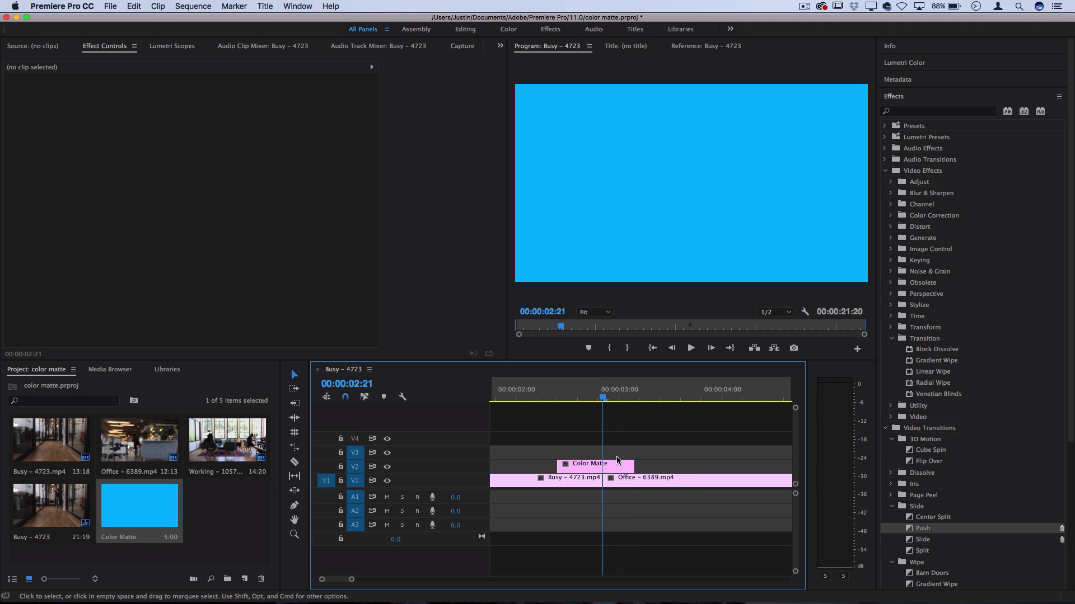
pyautogui.press('Left')
pyautogui.press('Left')
pyautogui.press('Left')
pyautogui.press('Left')
pyautogui.press('Left')
pyautogui.press('Left')
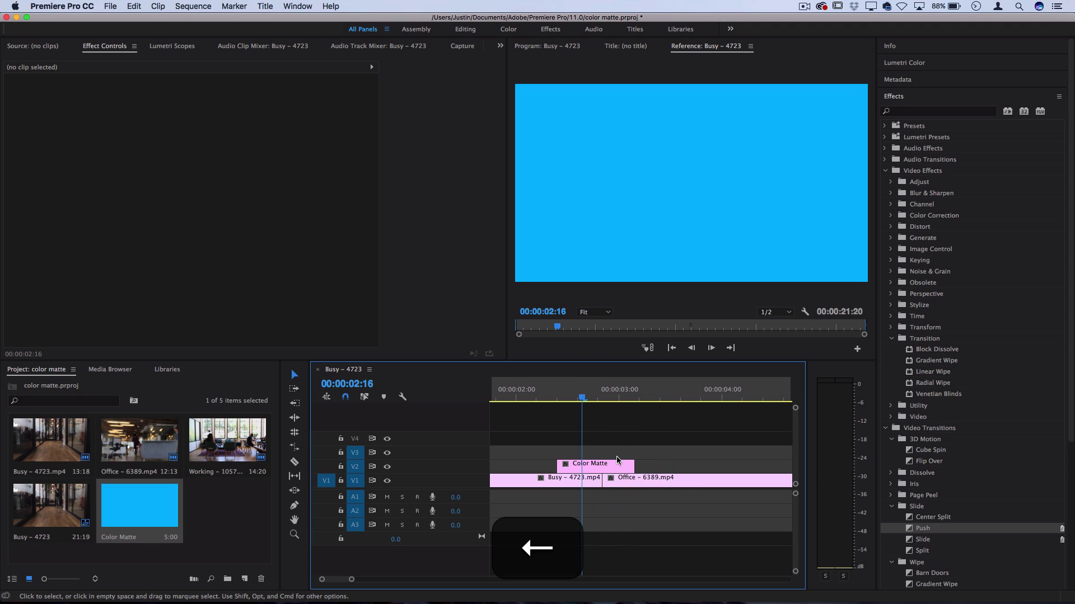
pyautogui.press('c')
pyautogui.click(578, 466)
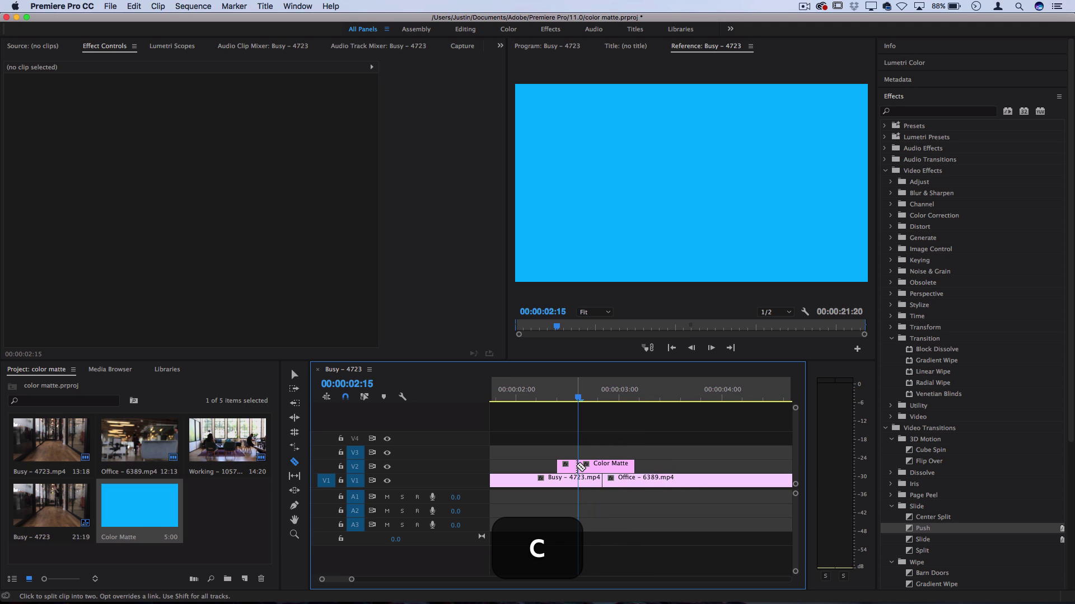
pyautogui.press('v')
pyautogui.click(567, 466)
pyautogui.press('BackSpace')
# Trim the matte's end back two frames past the cut and play the sequence.
pyautogui.press('Right')
pyautogui.press('Right')
pyautogui.press('Right')
pyautogui.press('Right')
pyautogui.press('Right')
pyautogui.press('Right')
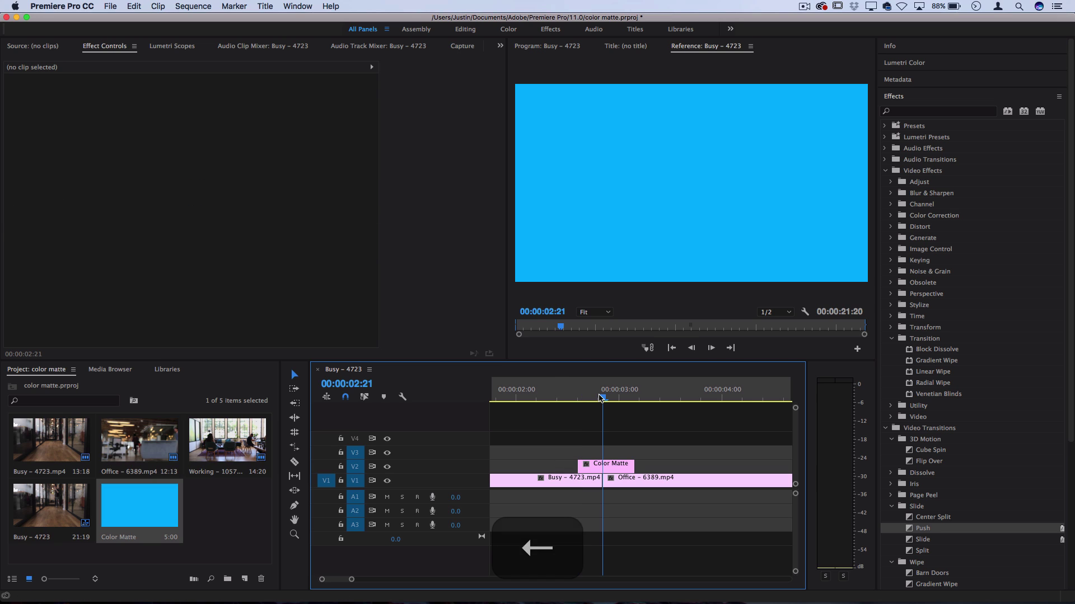
pyautogui.press('Right')
pyautogui.press('Right')
pyautogui.press('Right')
pyautogui.press('Right')
pyautogui.press('Right')
pyautogui.press('Right')
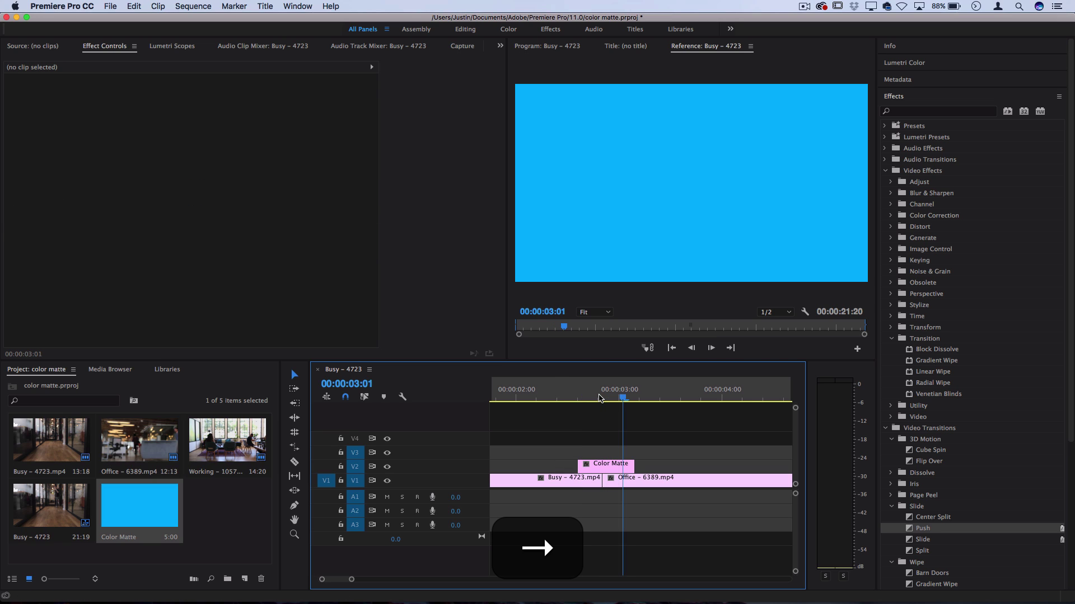
pyautogui.moveTo(633, 465); pyautogui.dragTo(626, 463)
pyautogui.click(582, 466)
pyautogui.press('\\')
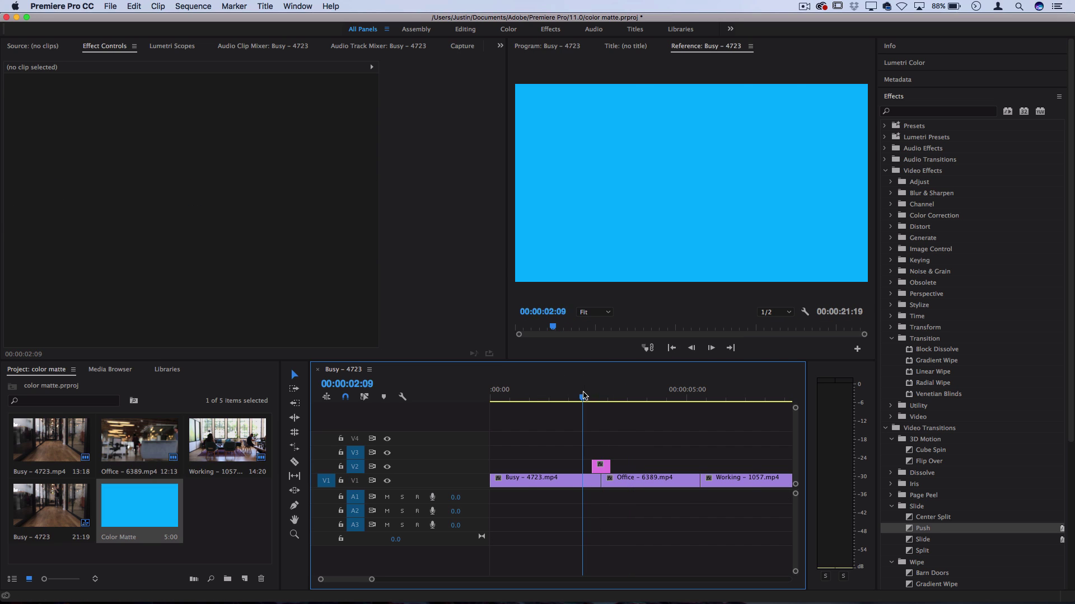
pyautogui.press('space')
pyautogui.press('space')
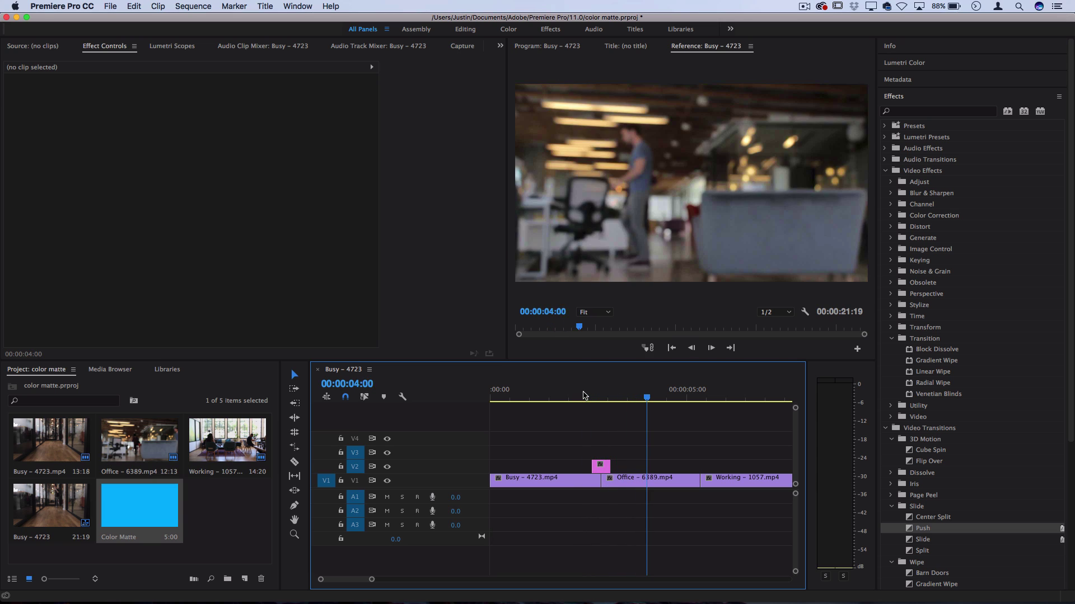
# Apply the Slide > Push transition to the blue matte's start and shorten it to 6 frames.
pyautogui.click(600, 396)
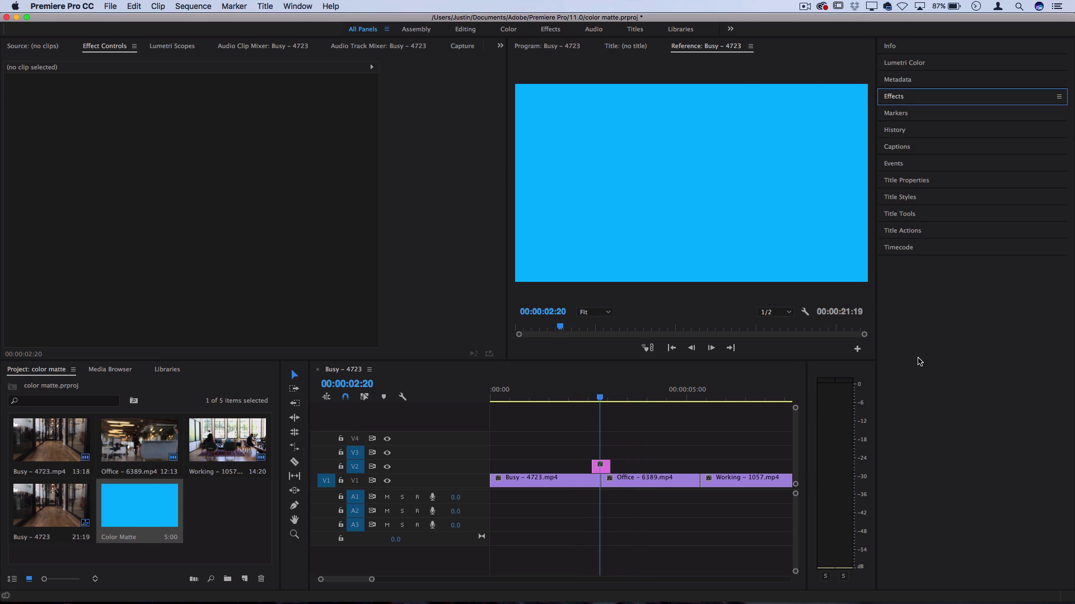
pyautogui.click(903, 101)
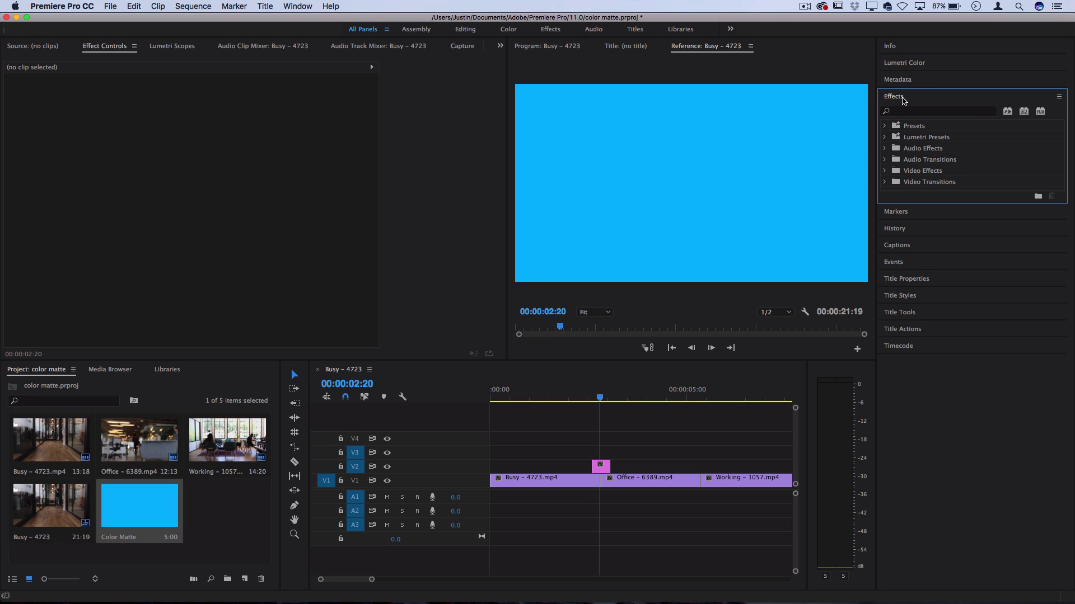
pyautogui.click(885, 182)
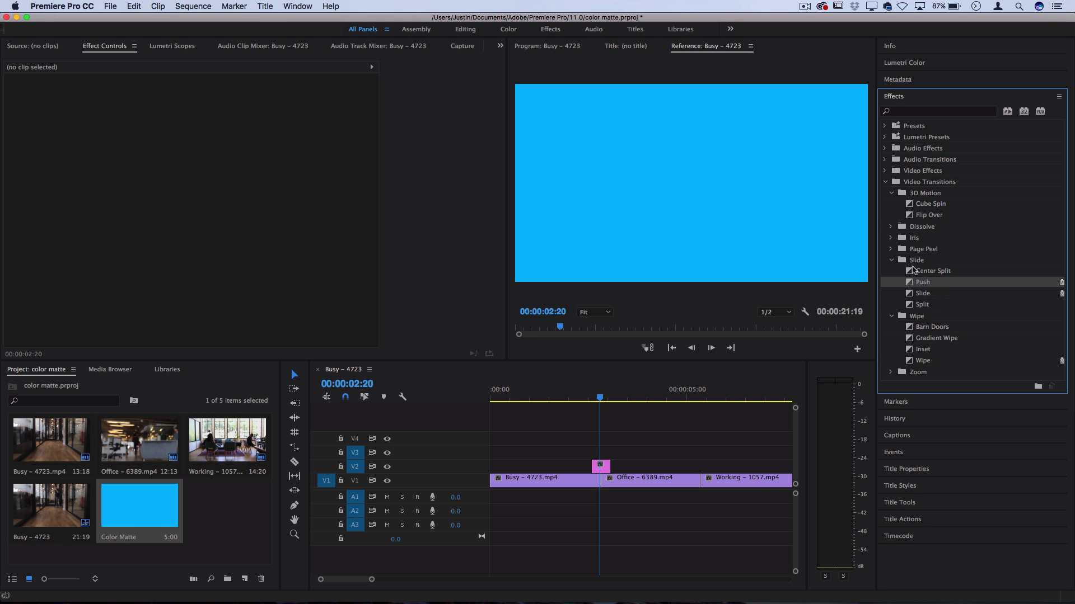
pyautogui.click(891, 260)
pyautogui.click(892, 260)
pyautogui.moveTo(936, 286); pyautogui.dragTo(597, 464)
pyautogui.press('=')
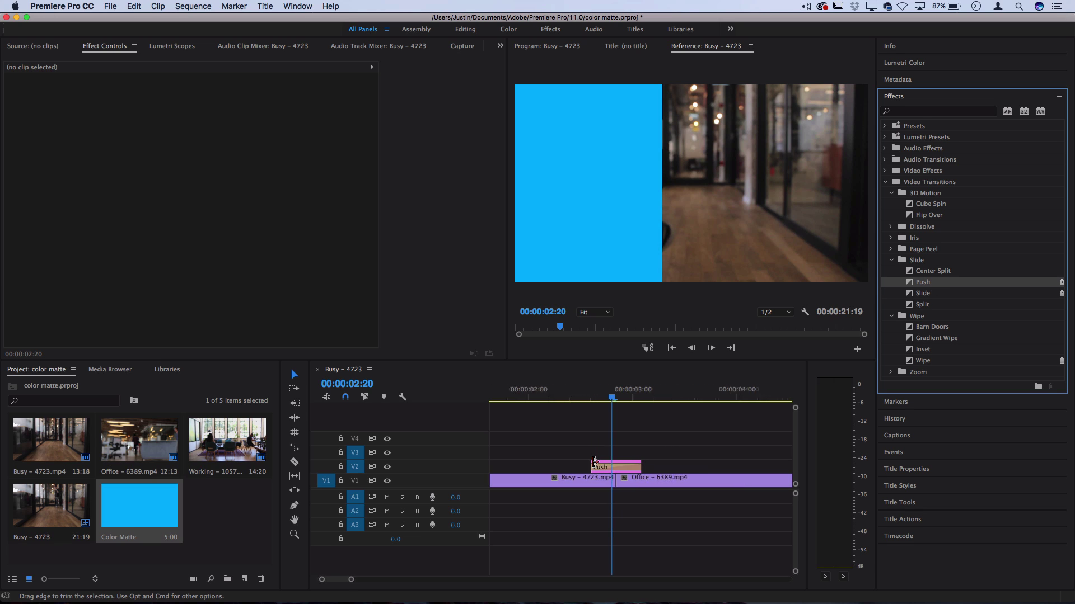
pyautogui.press('=')
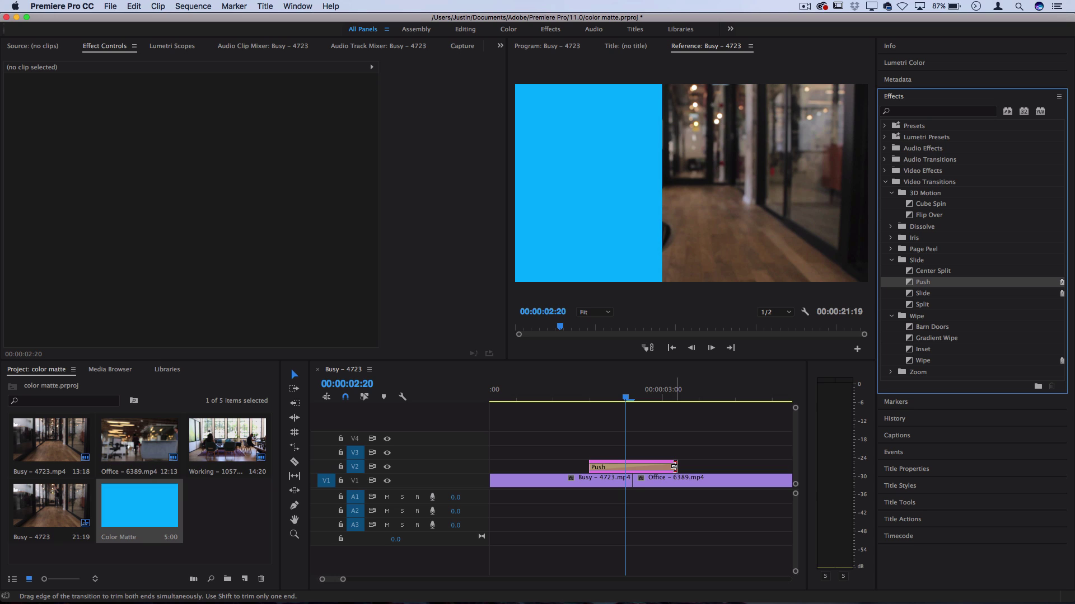
pyautogui.moveTo(674, 466); pyautogui.dragTo(628, 470)
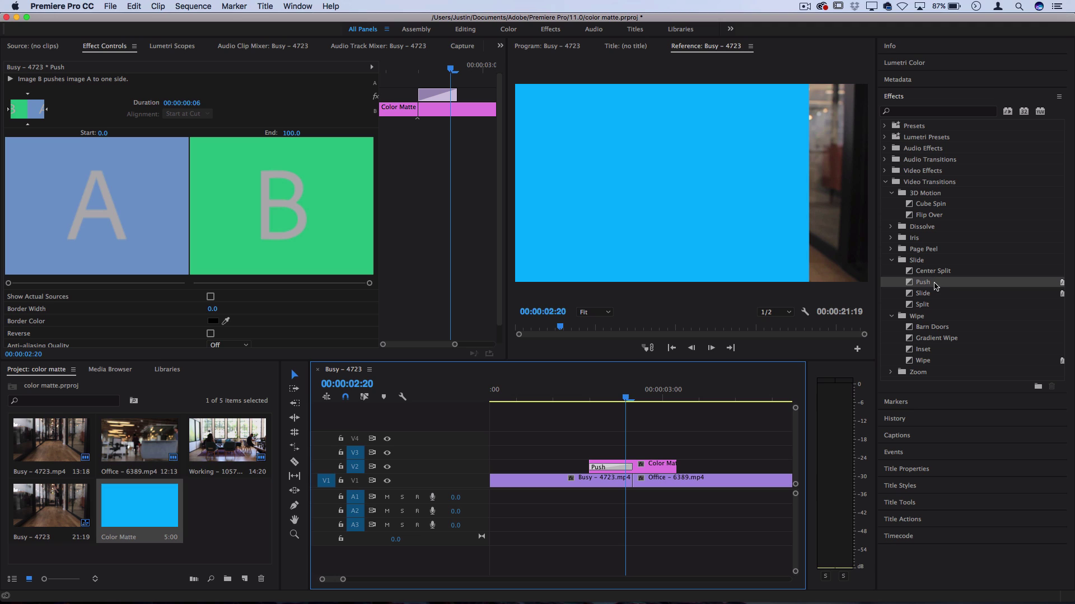
# Add a second Push transition to the blue matte's end and step through the first Push.
pyautogui.moveTo(933, 284); pyautogui.dragTo(676, 467)
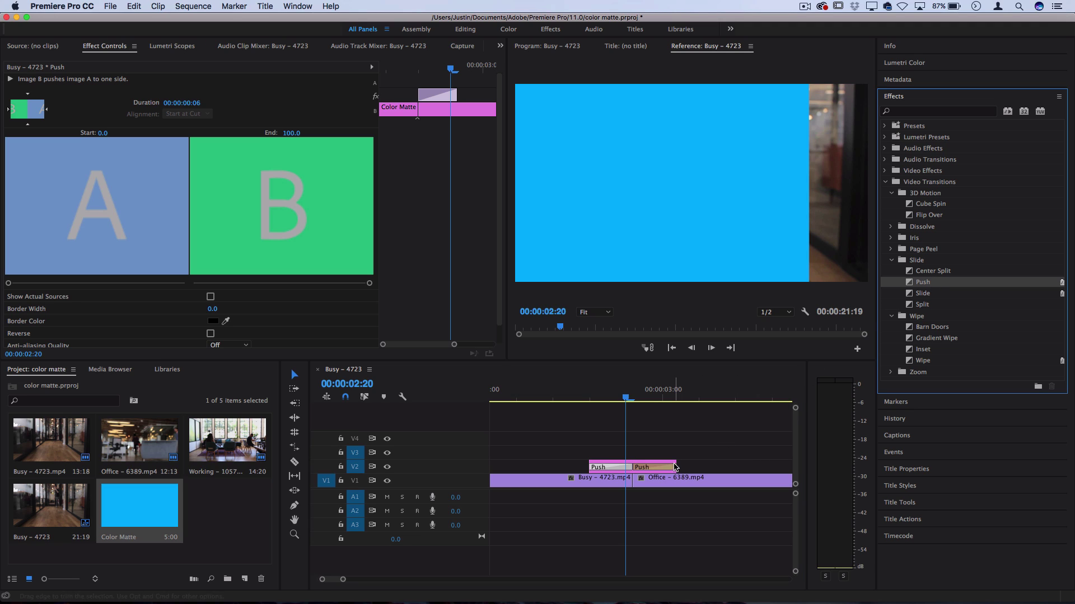
pyautogui.click(103, 46)
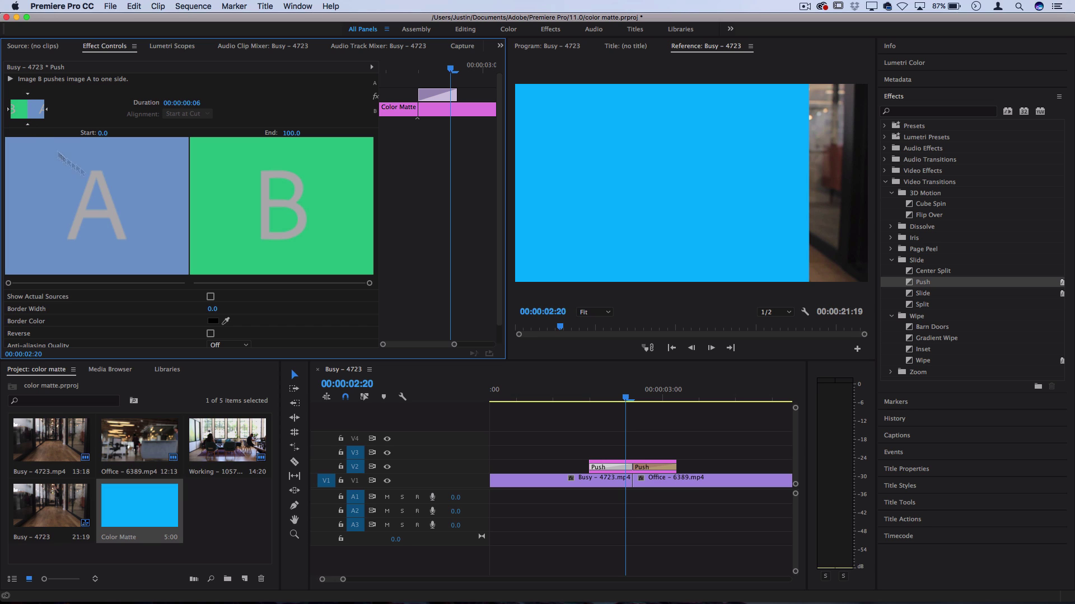
pyautogui.click(582, 395)
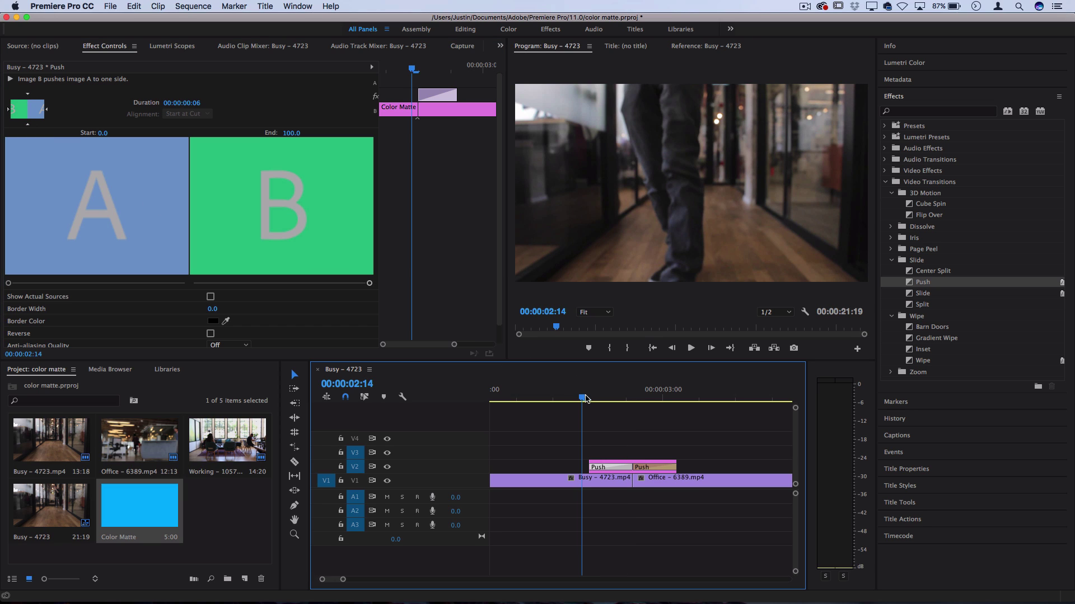
pyautogui.press('Right')
pyautogui.press('Right')
pyautogui.press('Right')
pyautogui.press('Right')
pyautogui.press('Right')
pyautogui.press('Right')
pyautogui.press('Right')
pyautogui.press('Right')
pyautogui.press('Right')
pyautogui.press('Right')
pyautogui.press('Right')
pyautogui.press('Right')
pyautogui.press('Right')
pyautogui.press('Right')
pyautogui.press('Right')
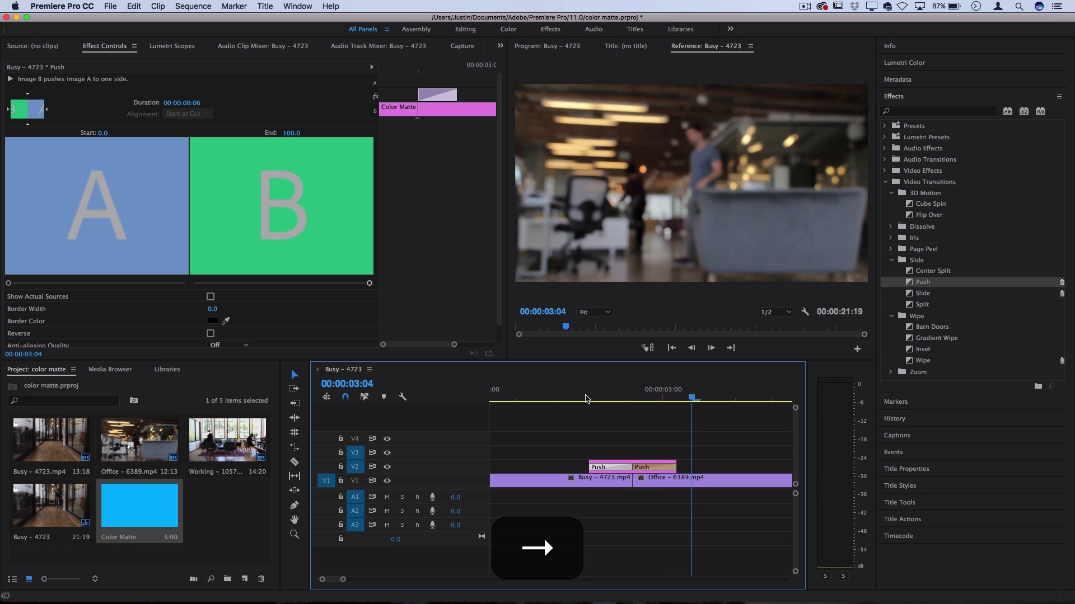
pyautogui.click(610, 396)
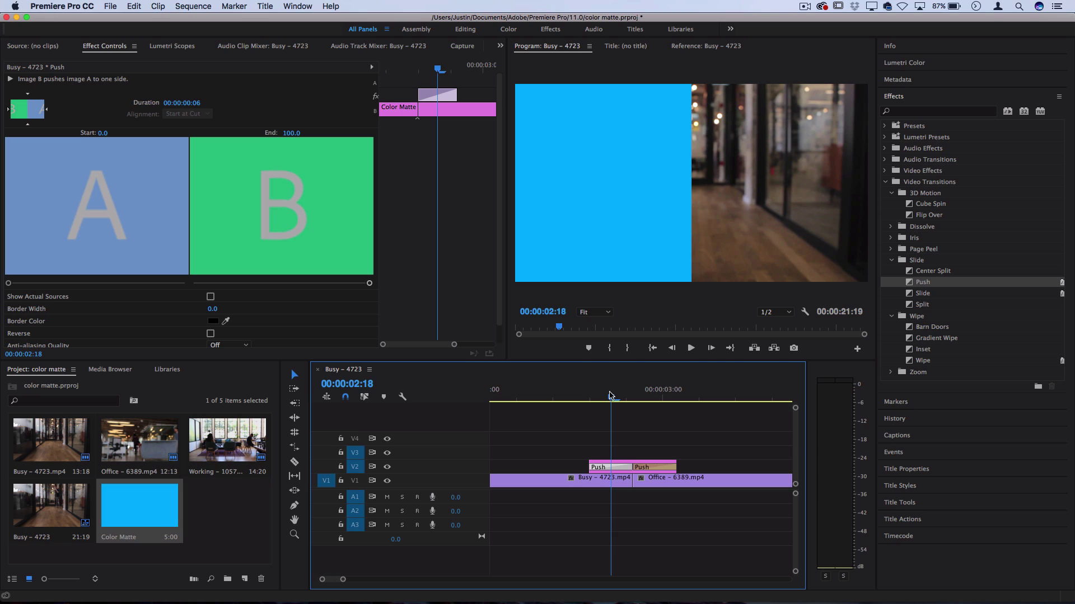
# Reverse the direction of both Push transitions and zoom the timeline out.
pyautogui.click(47, 113)
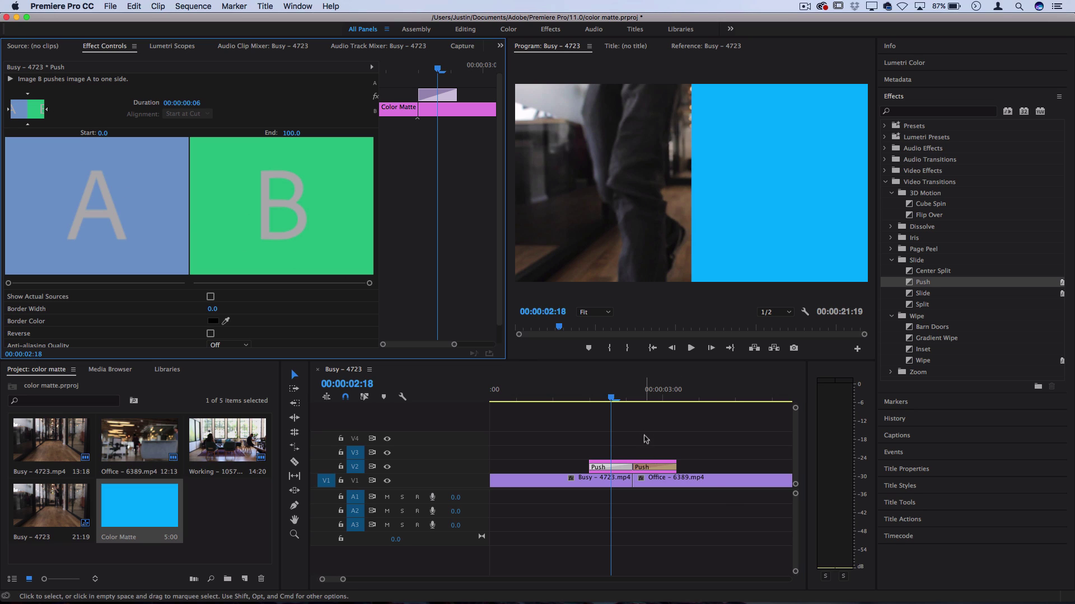
pyautogui.click(642, 471)
pyautogui.press('Right')
pyautogui.press('Right')
pyautogui.press('Right')
pyautogui.press('Right')
pyautogui.press('Right')
pyautogui.press('Right')
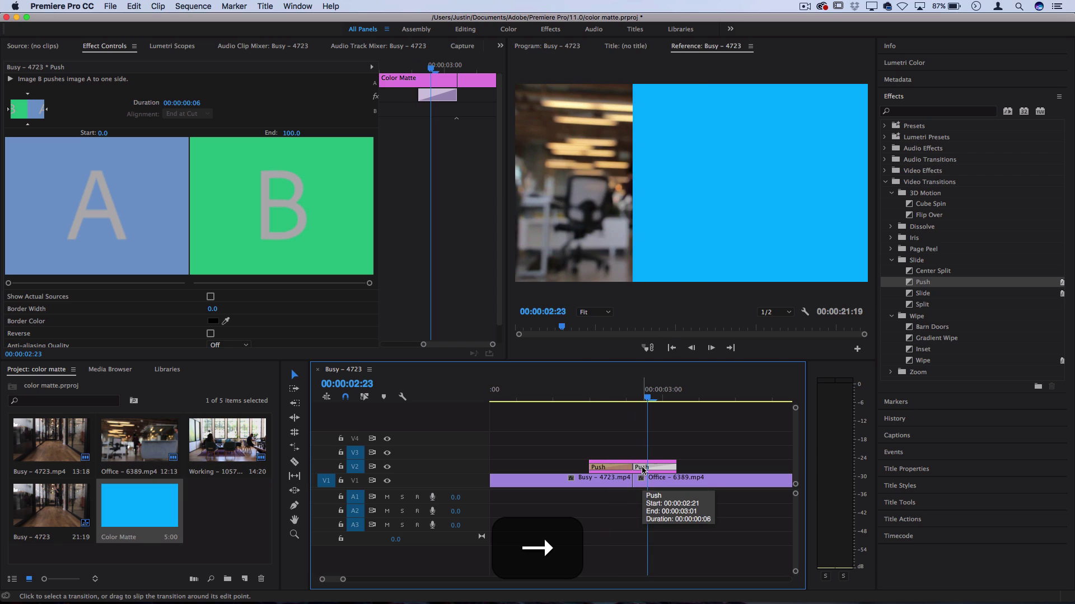
pyautogui.click(47, 111)
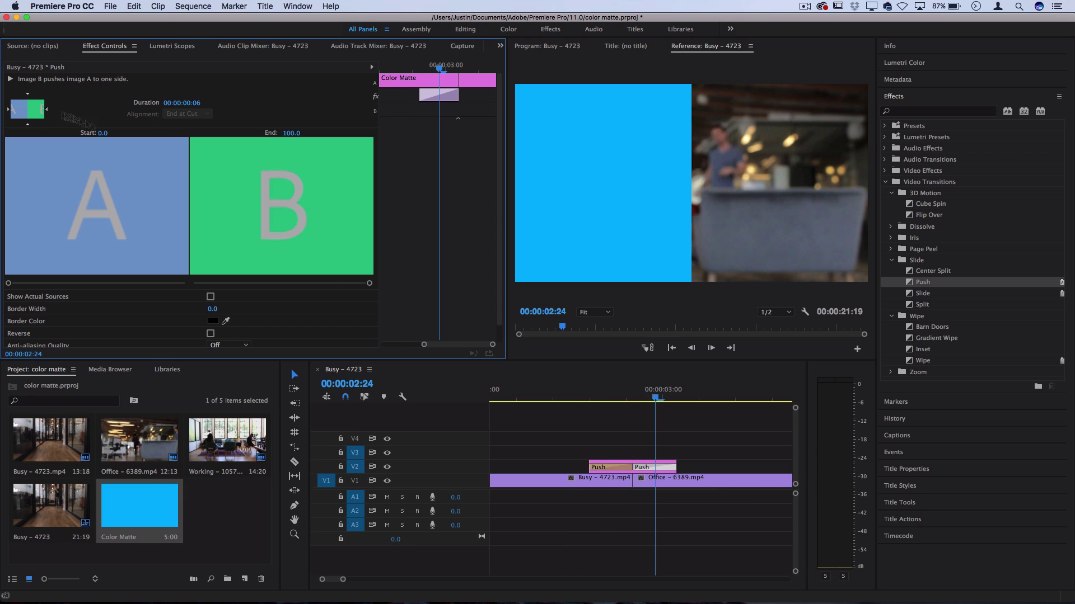
pyautogui.press('-')
pyautogui.press('-')
pyautogui.press('-')
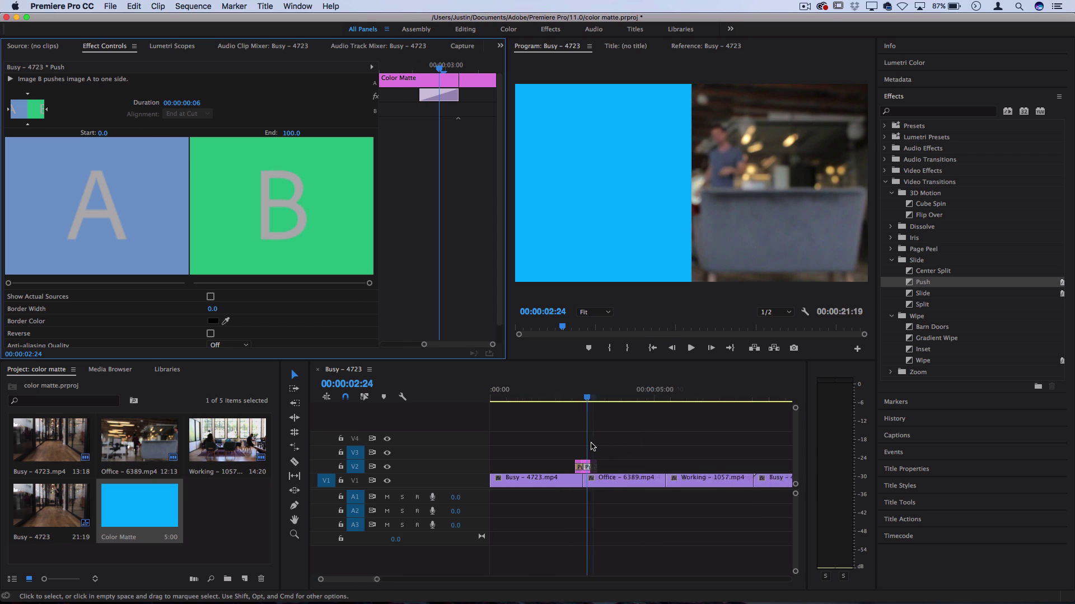
pyautogui.click(537, 392)
pyautogui.press('space')
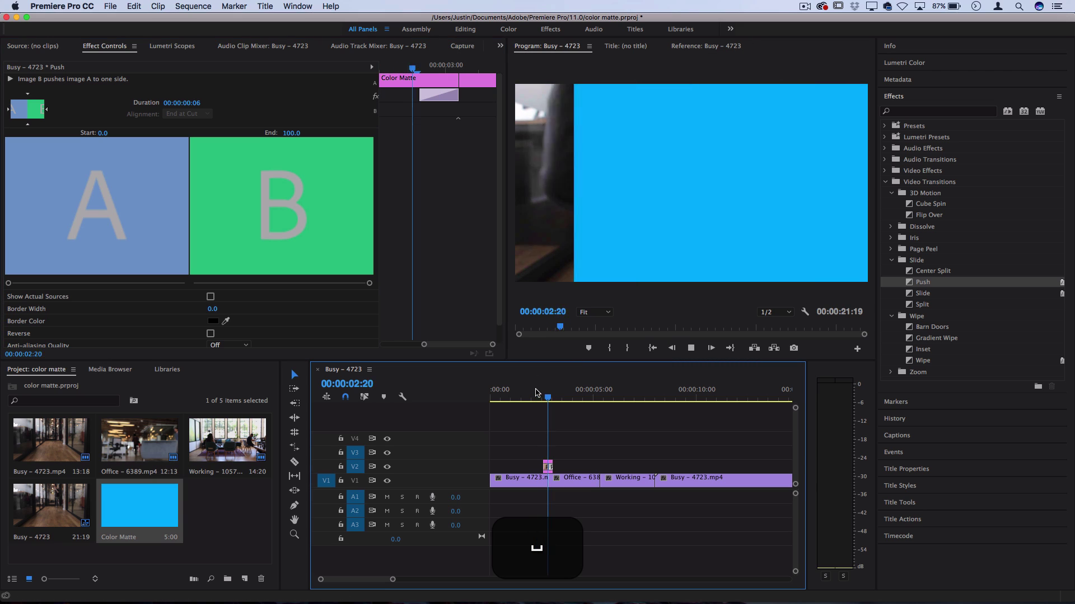
pyautogui.press('space')
pyautogui.press('=')
pyautogui.press('=')
pyautogui.press('=')
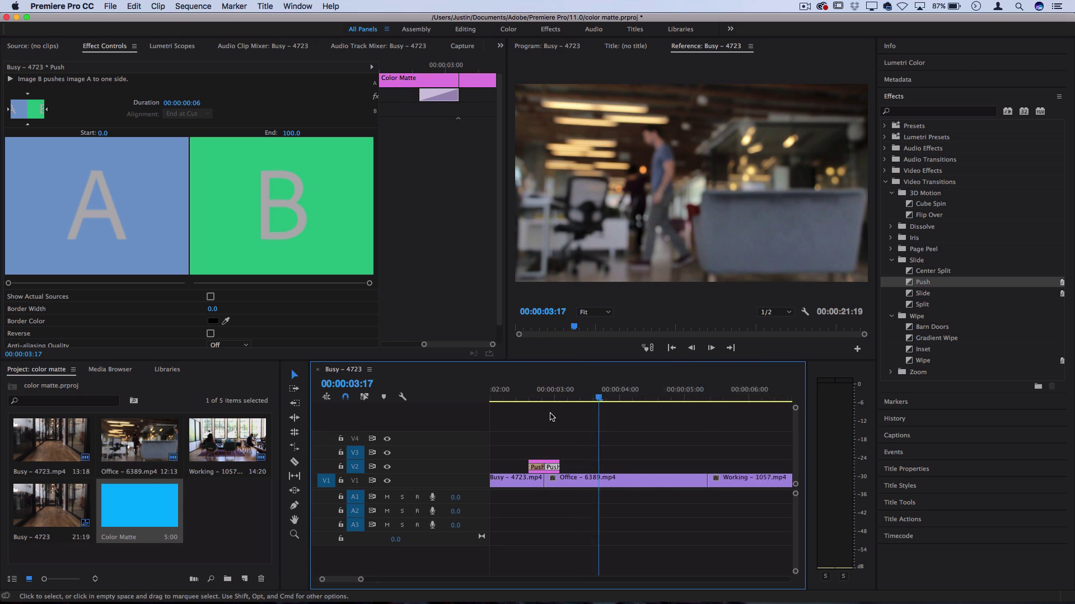
pyautogui.hscroll(-1, 552, 417)
pyautogui.click(518, 397)
pyautogui.press('Right')
pyautogui.press('Right')
pyautogui.press('Right')
pyautogui.press('Right')
pyautogui.press('Right')
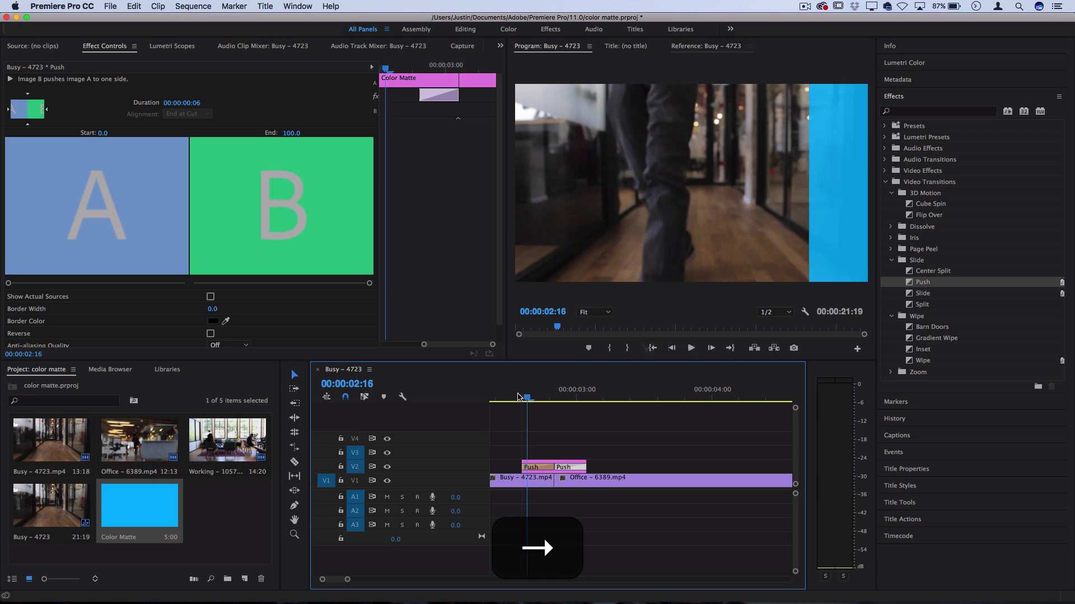
pyautogui.press('Right')
pyautogui.press('Right')
pyautogui.press('Right')
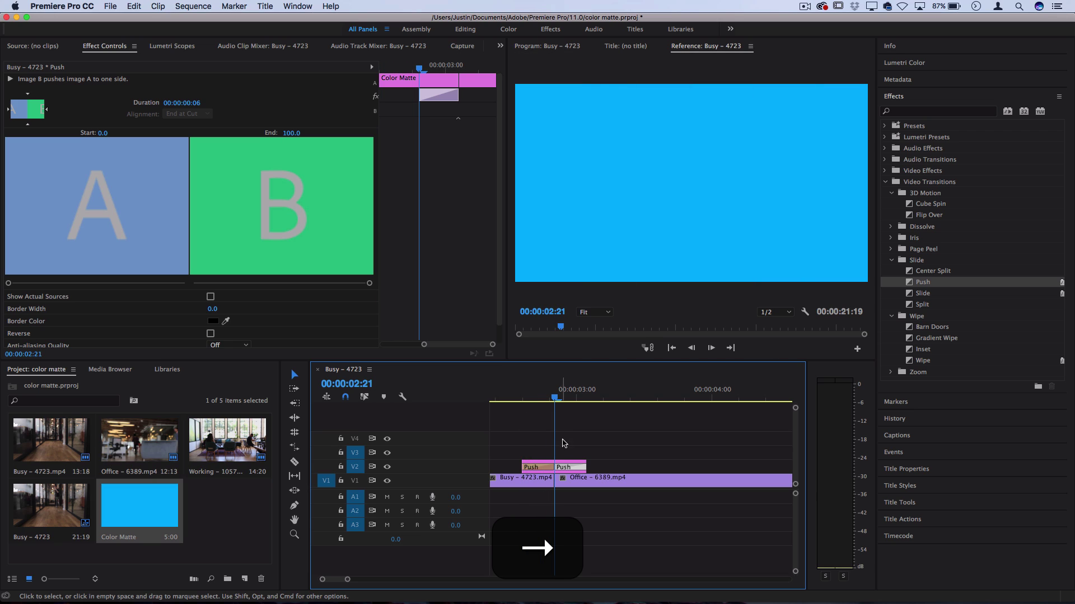
pyautogui.hotkey('shift', '4')
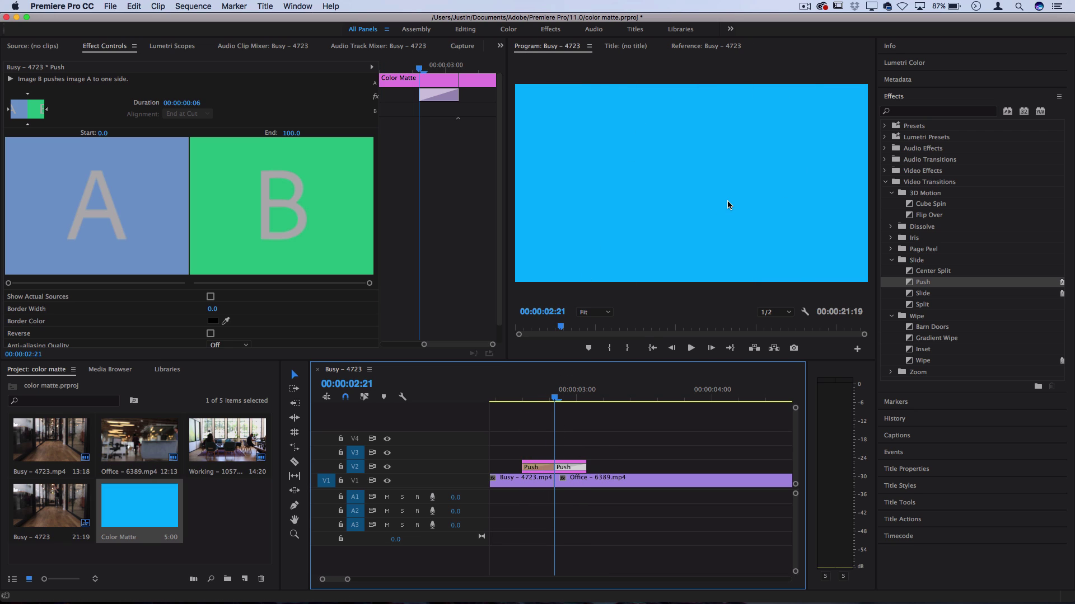
pyautogui.press('Right')
pyautogui.press('Right')
pyautogui.press('Right')
pyautogui.press('Right')
pyautogui.press('Right')
pyautogui.press('Right')
pyautogui.press('Right')
pyautogui.press('Right')
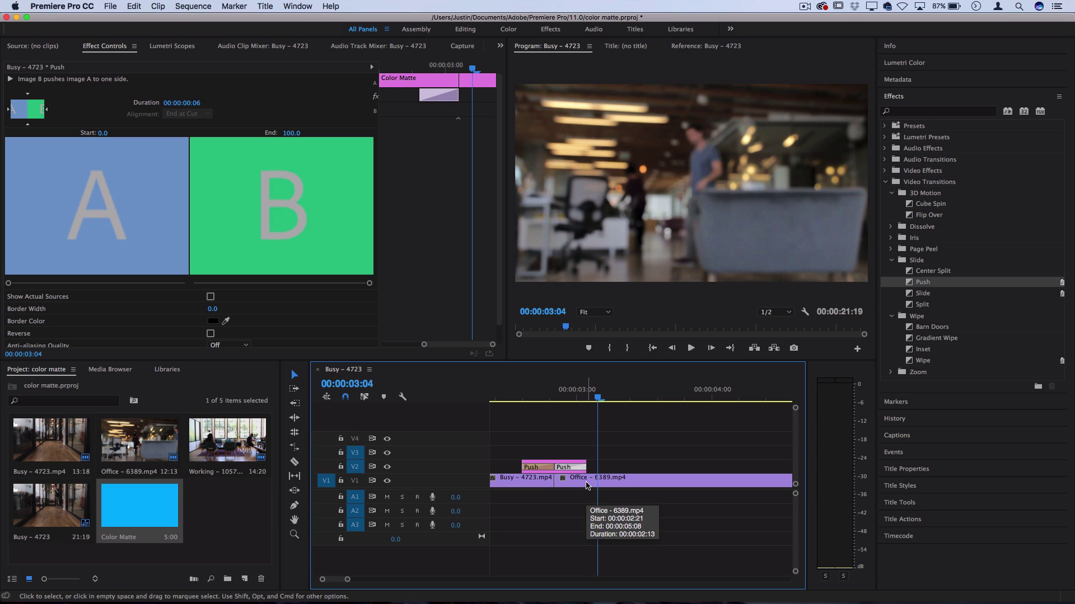
pyautogui.click(586, 485)
pyautogui.click(556, 395)
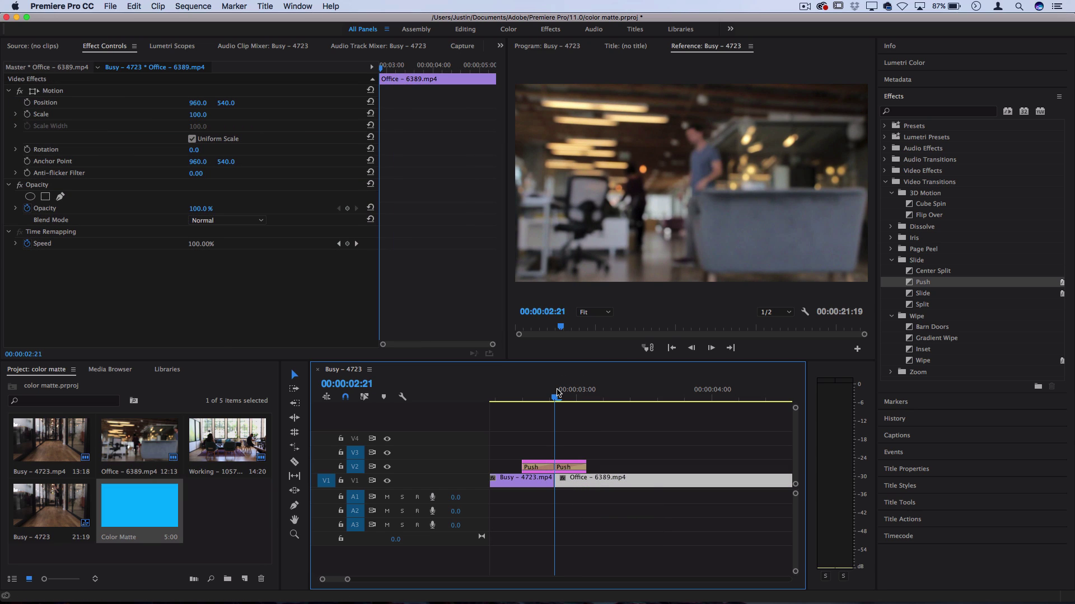
pyautogui.press('Left')
pyautogui.press('Right')
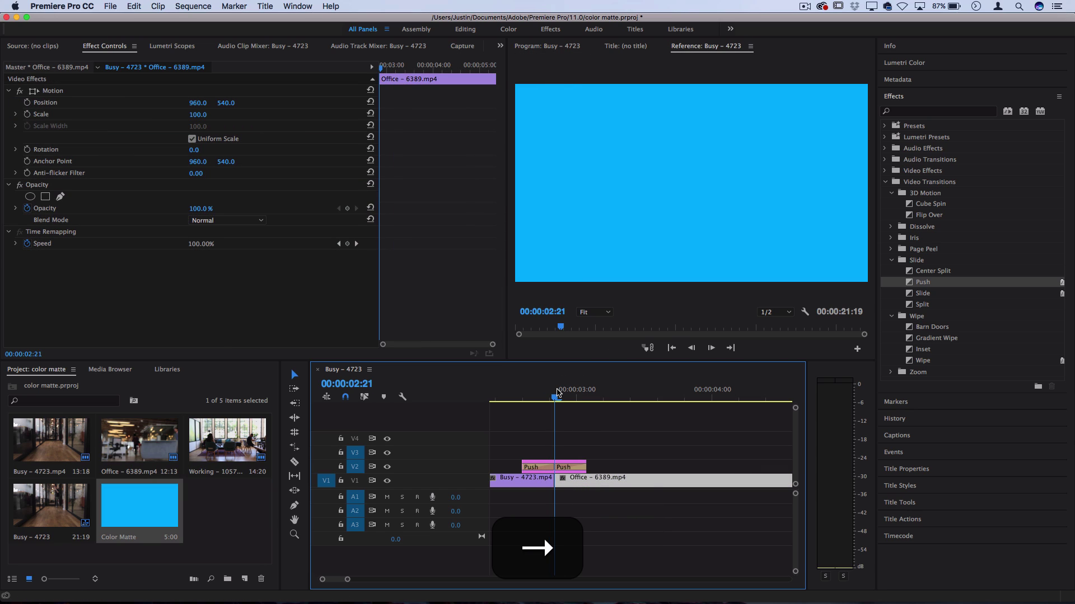
pyautogui.click(562, 420)
pyautogui.press('-')
pyautogui.press('space')
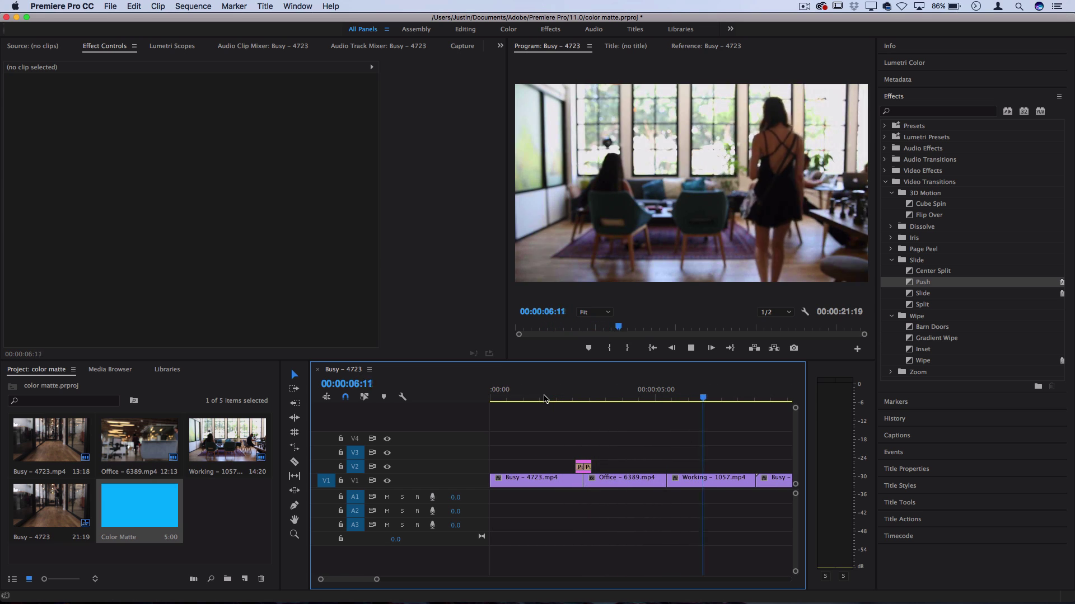
pyautogui.press('space')
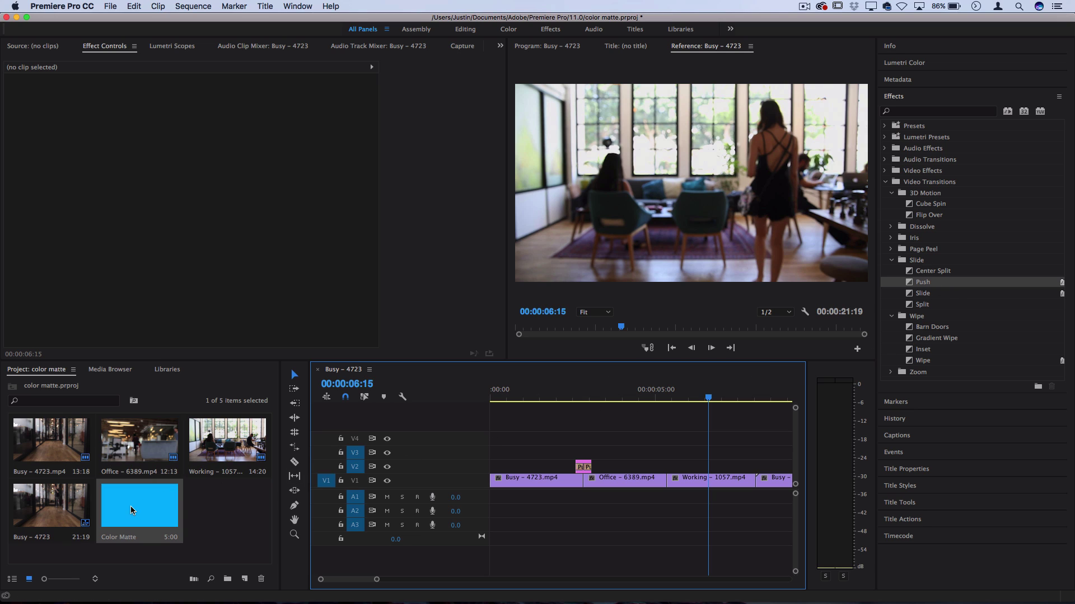
# Create a bright green (00FF46) color matte with default video settings and name.
pyautogui.click(110, 6)
pyautogui.moveTo(120, 20)
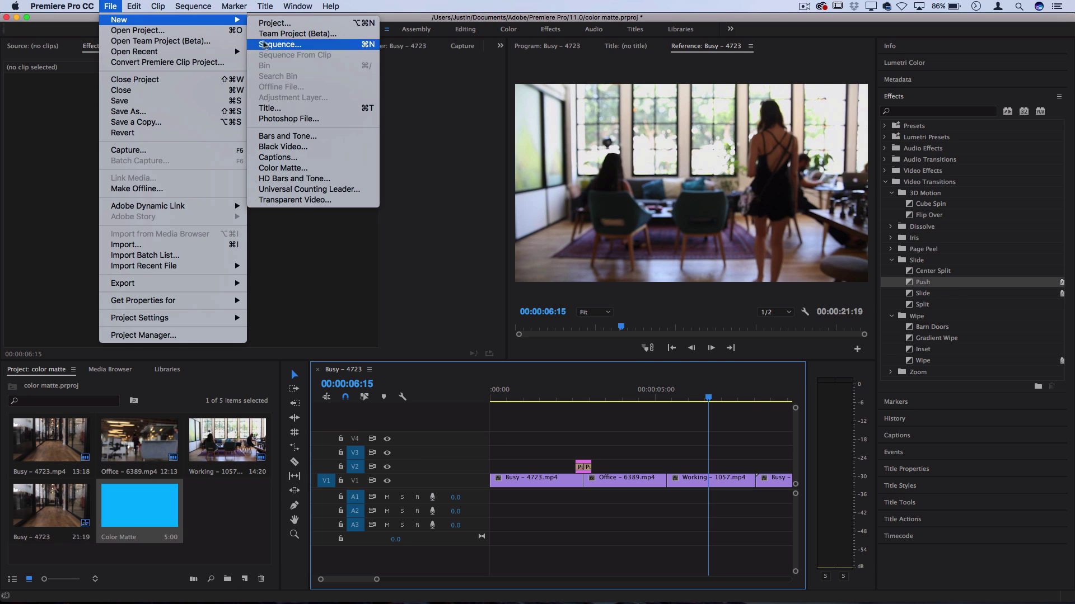
pyautogui.click(313, 168)
pyautogui.press('Return')
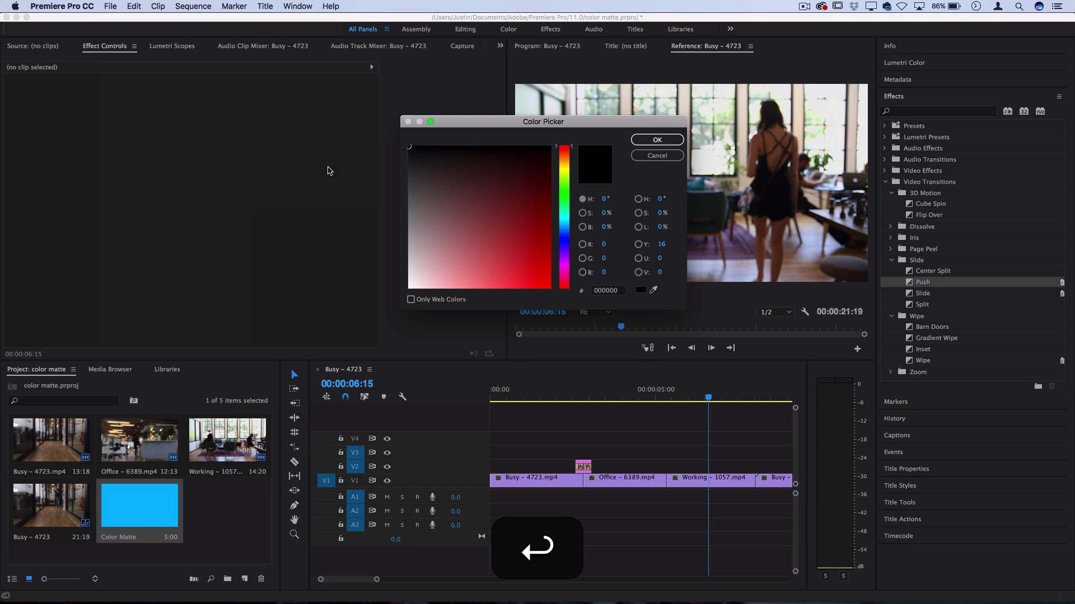
pyautogui.click(565, 203)
pyautogui.click(536, 256)
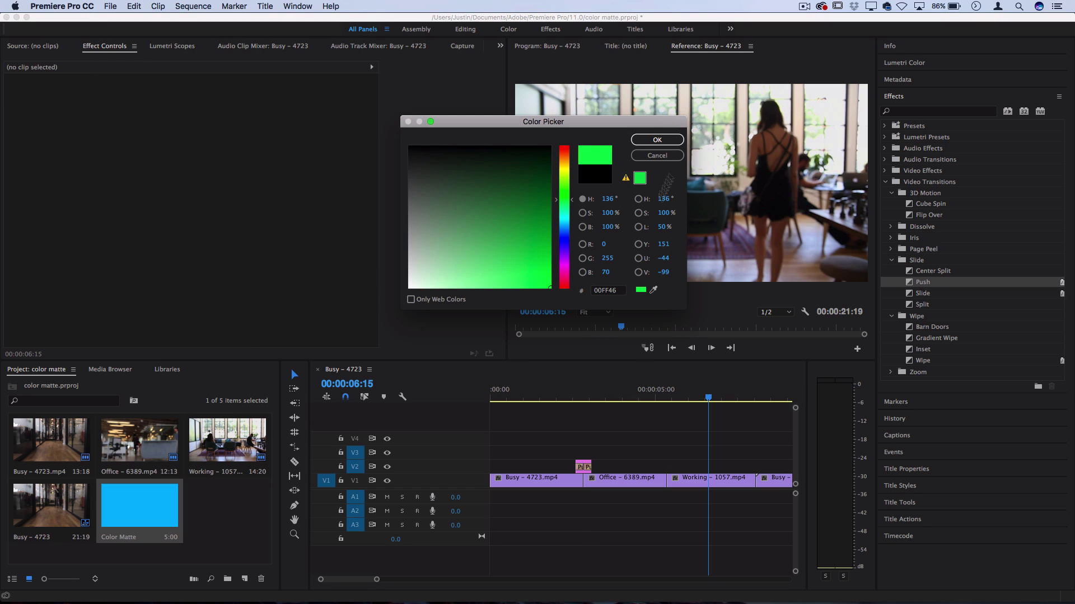
pyautogui.click(657, 140)
pyautogui.click(560, 330)
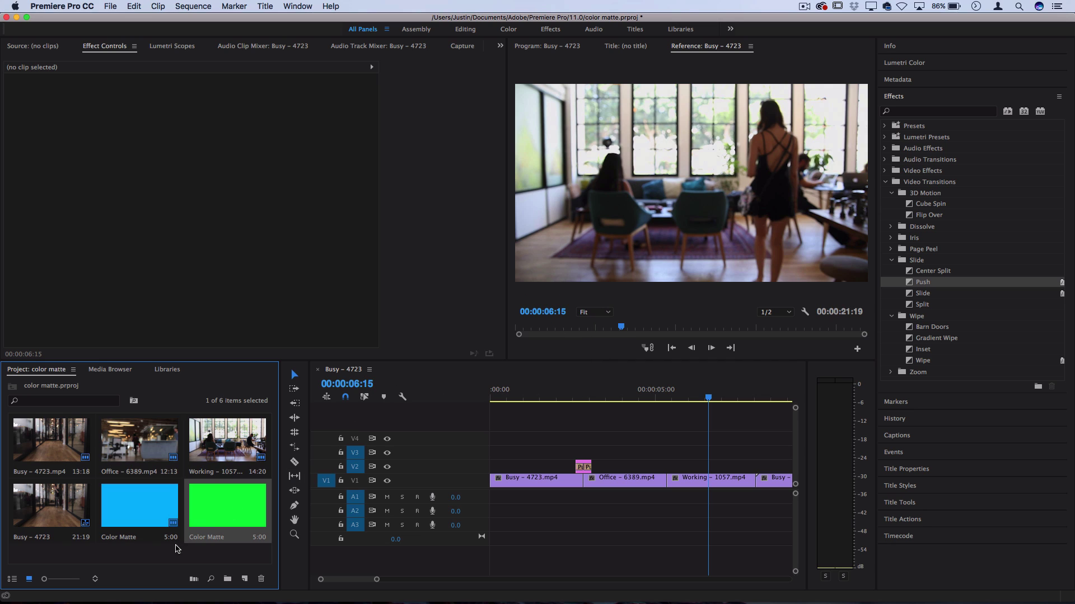
# Place the green matte on V3 over the transitions, shorten its end, and select it.
pyautogui.moveTo(206, 523); pyautogui.dragTo(576, 459)
pyautogui.moveTo(740, 452); pyautogui.dragTo(591, 452)
pyautogui.click(584, 398)
pyautogui.press('=')
pyautogui.press('=')
pyautogui.press('=')
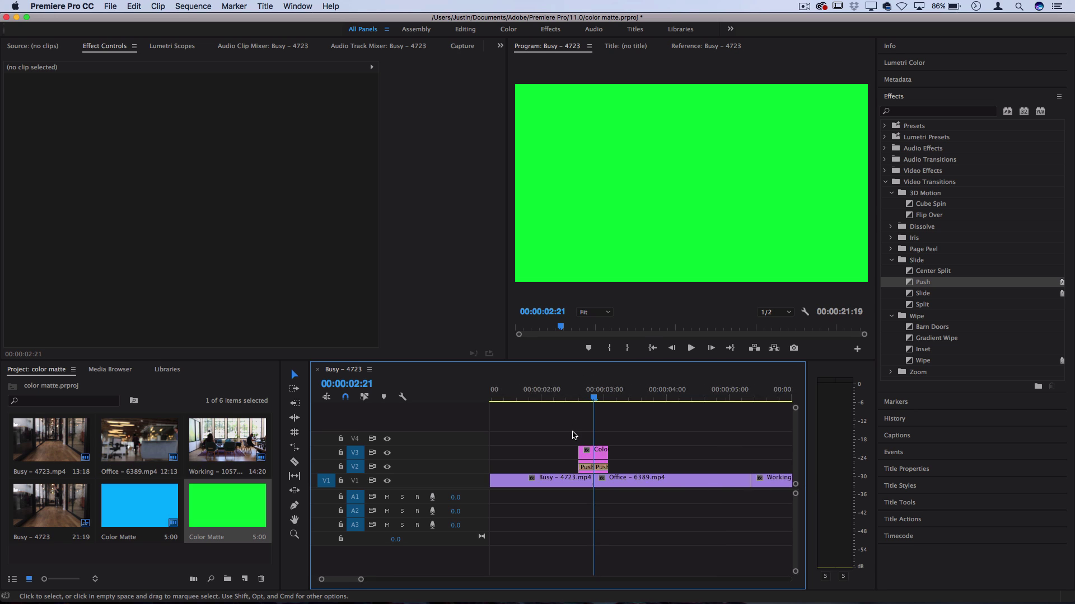
pyautogui.click(607, 453)
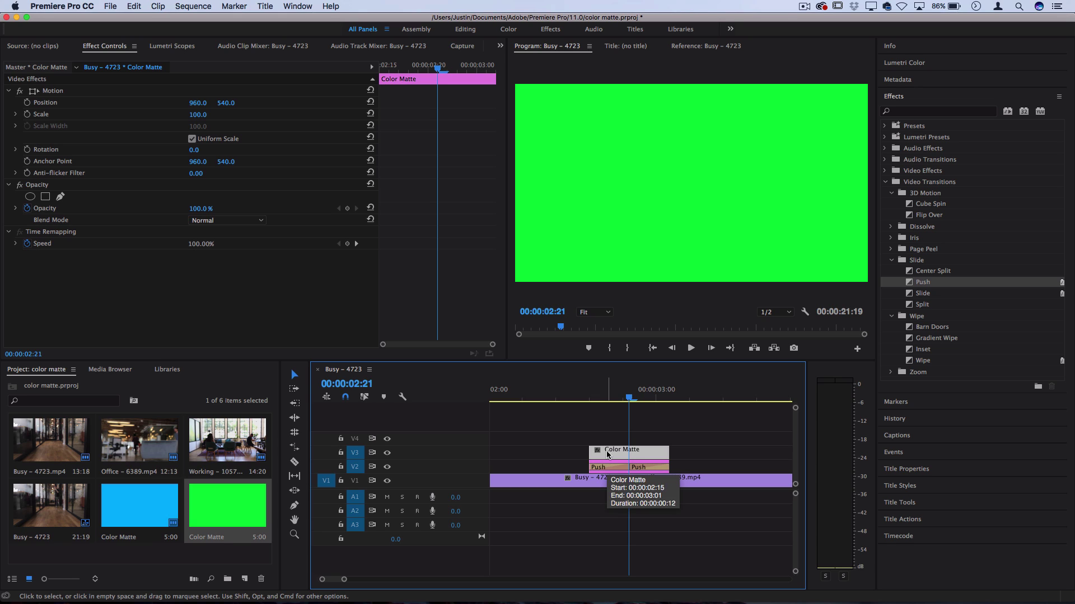
# Set the green matte's opacity to 75% without opacity keyframes.
pyautogui.click(27, 208)
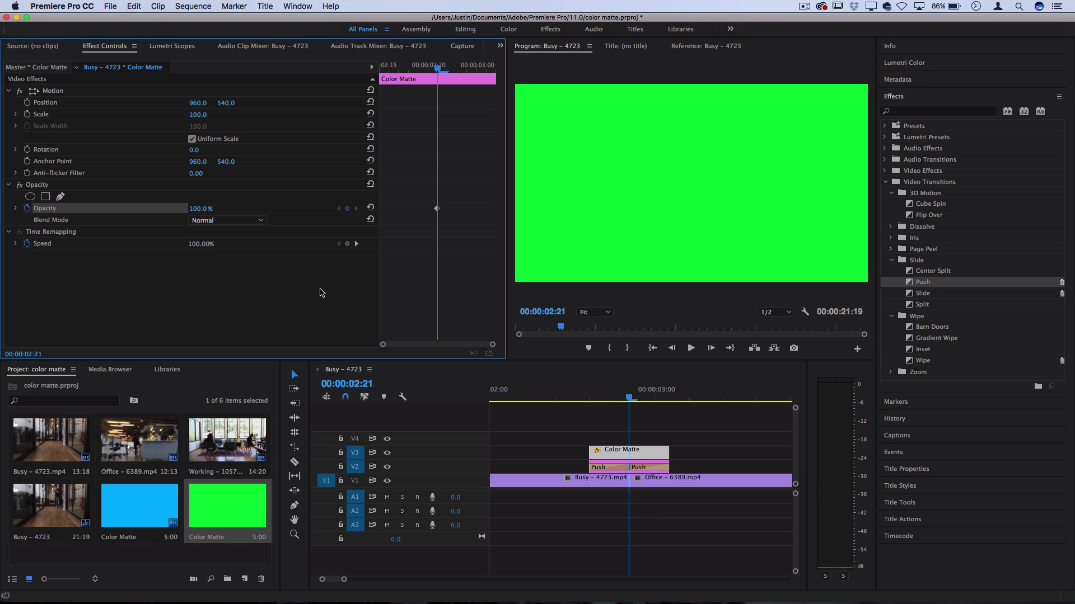
pyautogui.click(27, 208)
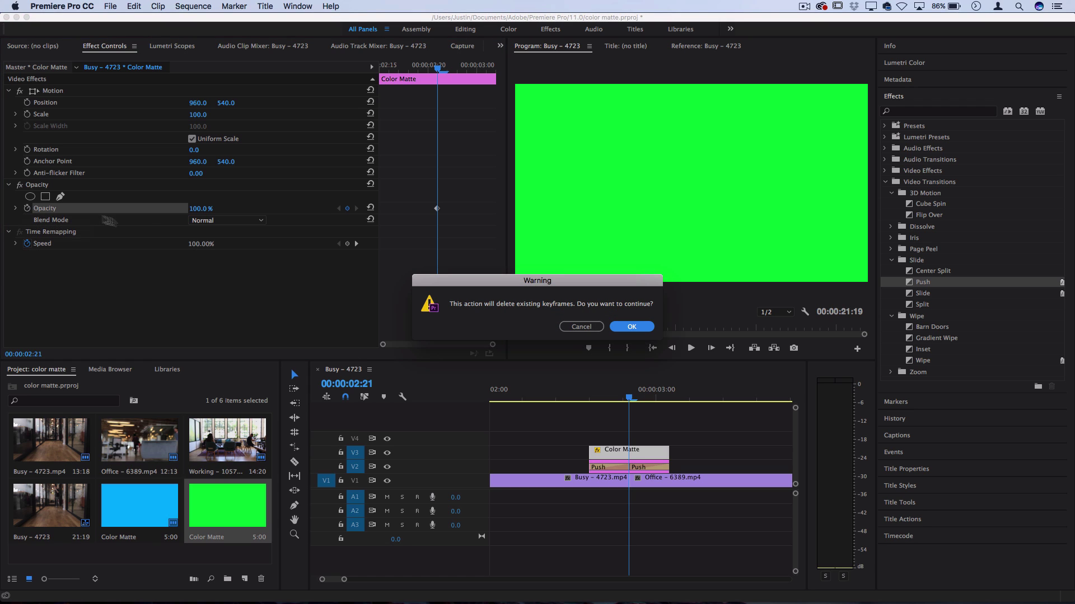
pyautogui.click(632, 327)
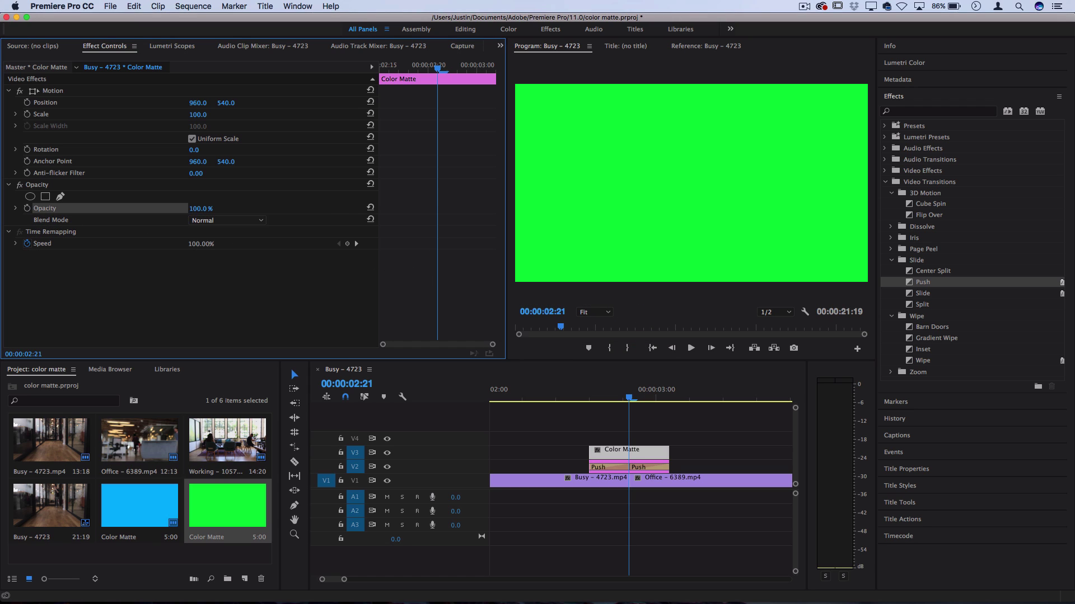
pyautogui.click(203, 207)
pyautogui.write('75')
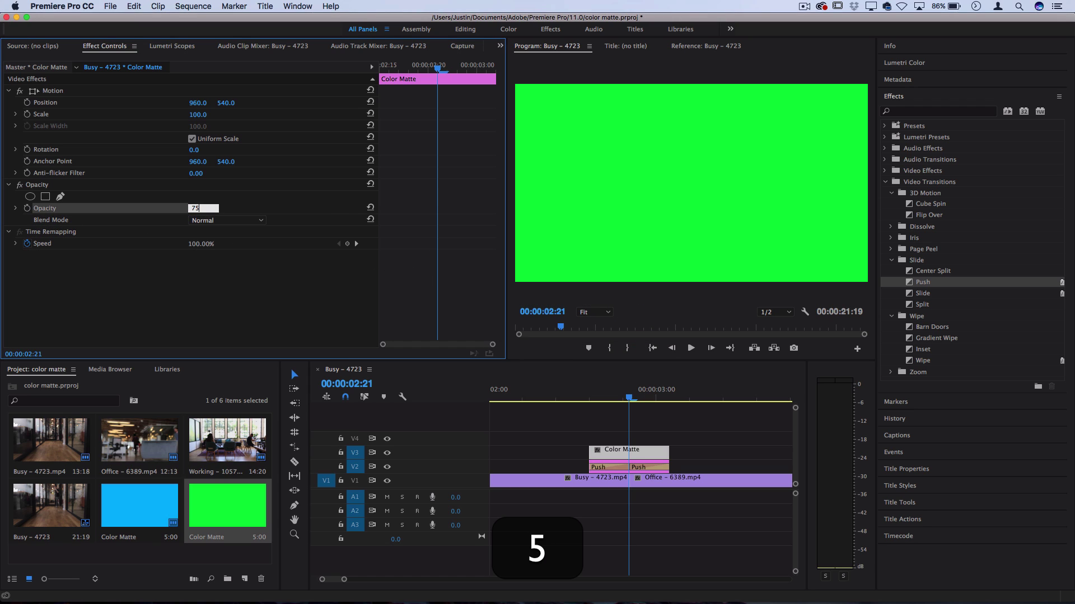
pyautogui.press('Return')
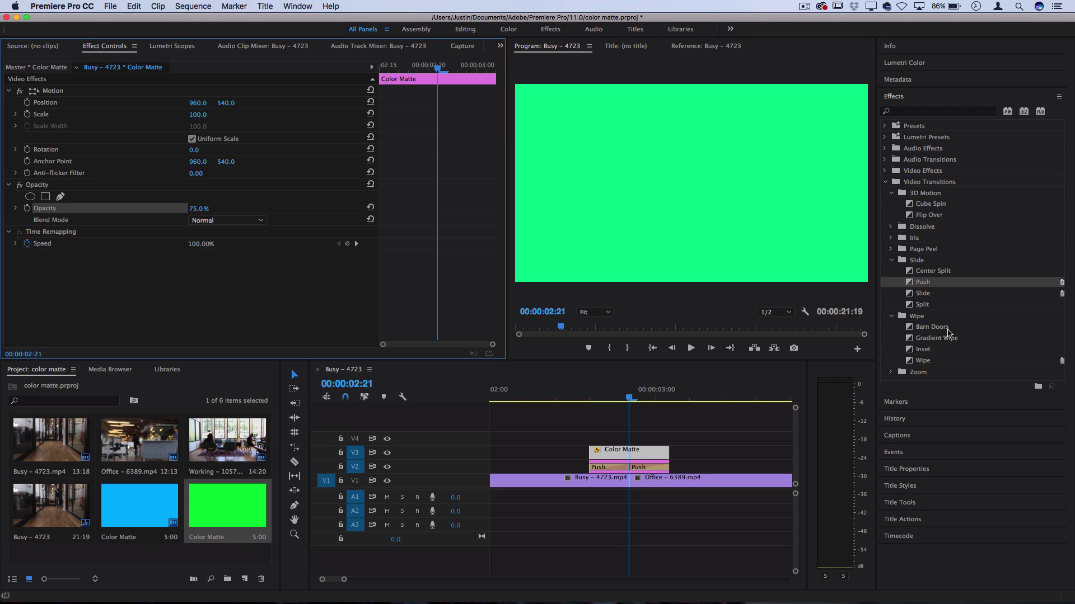
# Save the project and add Barn Doors transitions to both ends of the green matte.
pyautogui.press('cmd+s')
pyautogui.moveTo(945, 330); pyautogui.dragTo(630, 454)
pyautogui.click(668, 454)
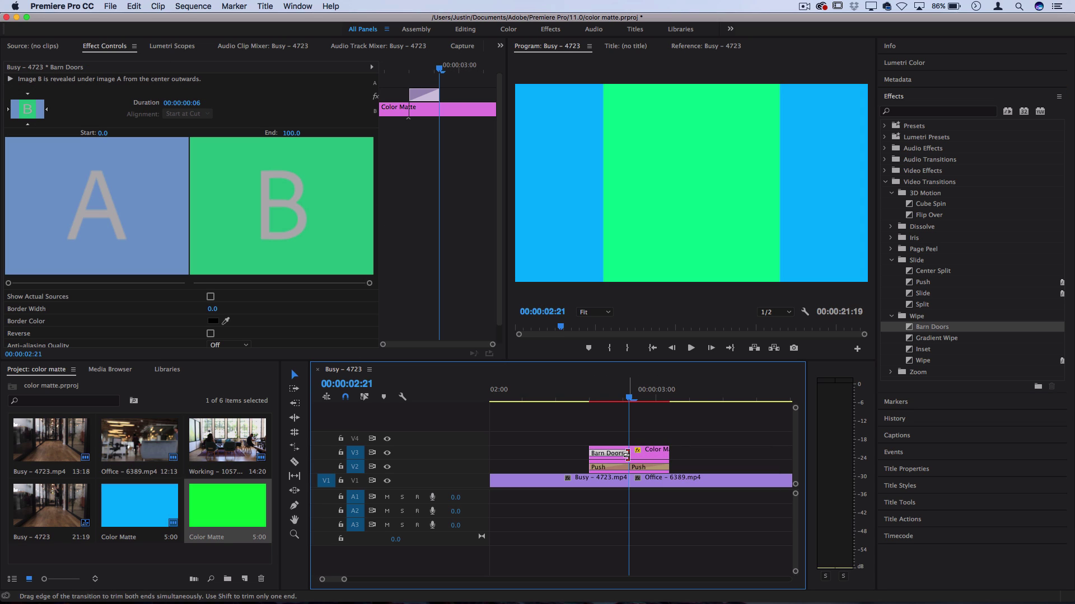
pyautogui.moveTo(945, 331); pyautogui.dragTo(668, 453)
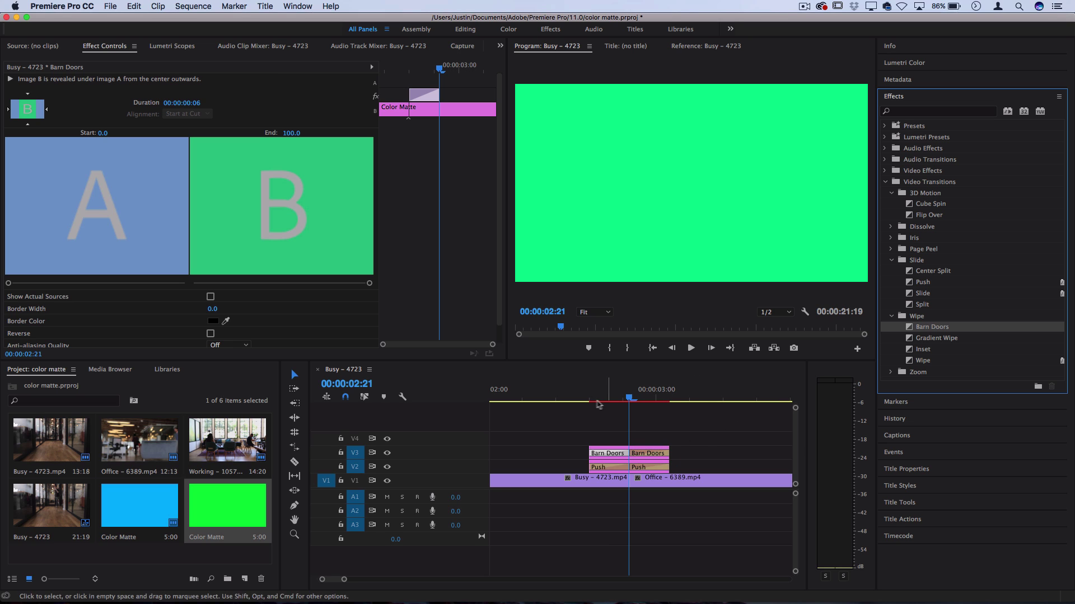
# Preview the Barn Doors transitions twice, then select the green matte at 00:00:02:20.
pyautogui.click(540, 399)
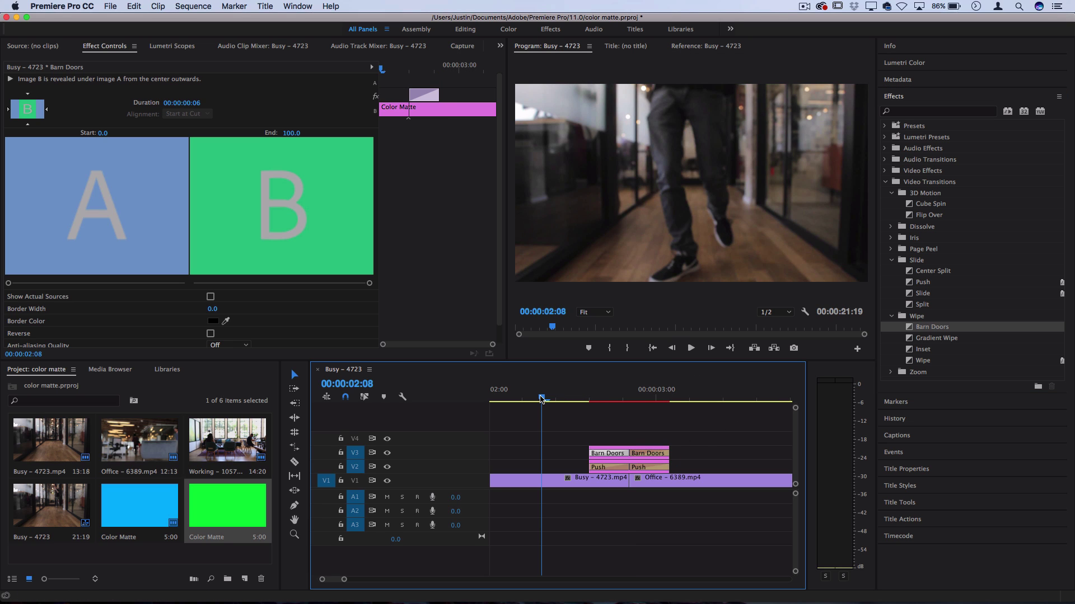
pyautogui.press('space')
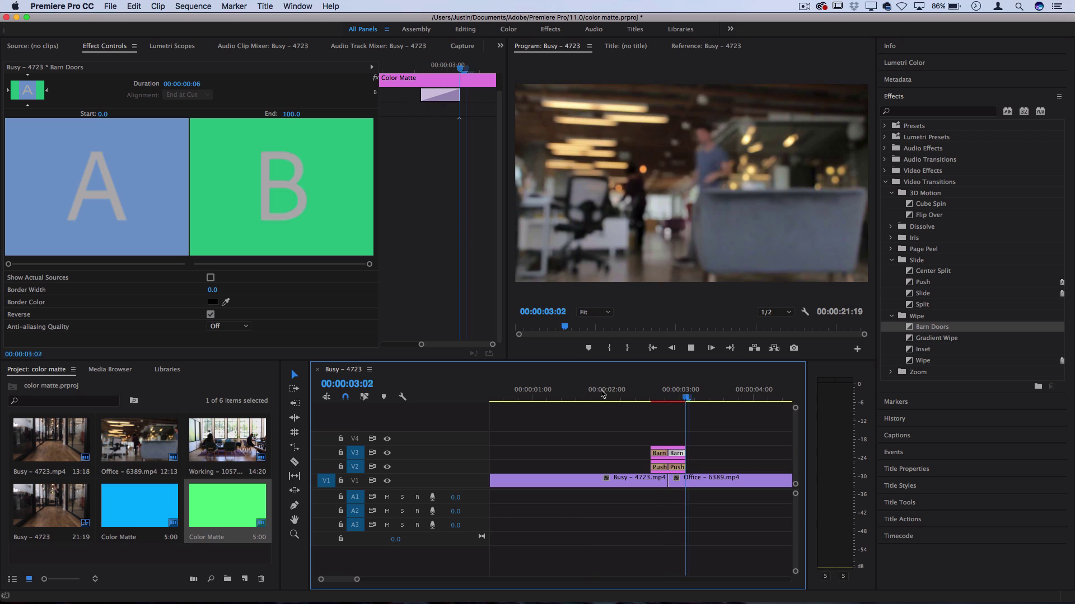
pyautogui.press('space')
pyautogui.click(627, 392)
pyautogui.press('space')
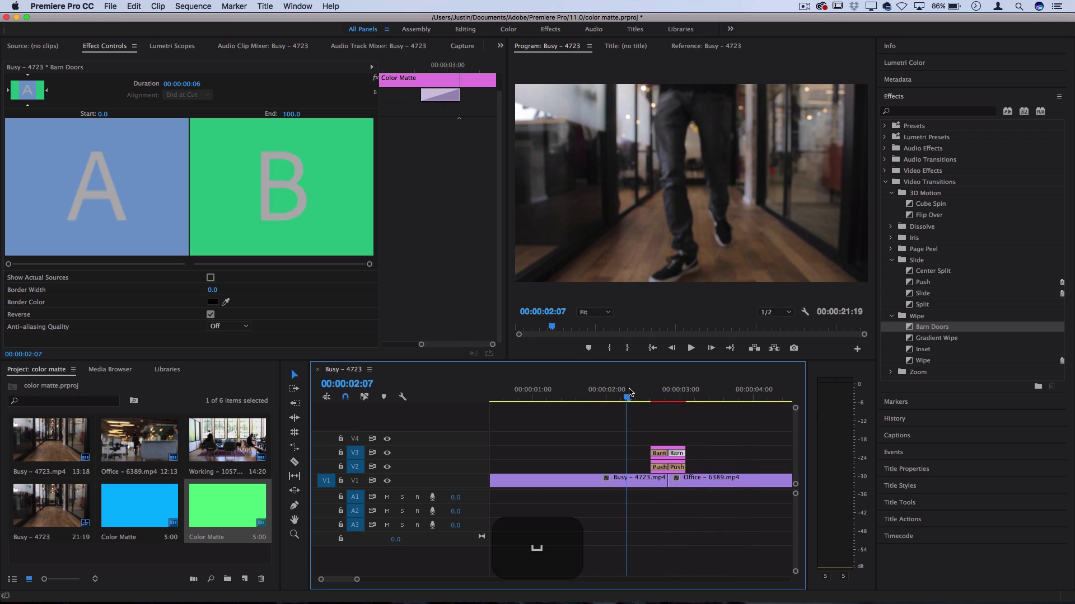
pyautogui.press('space')
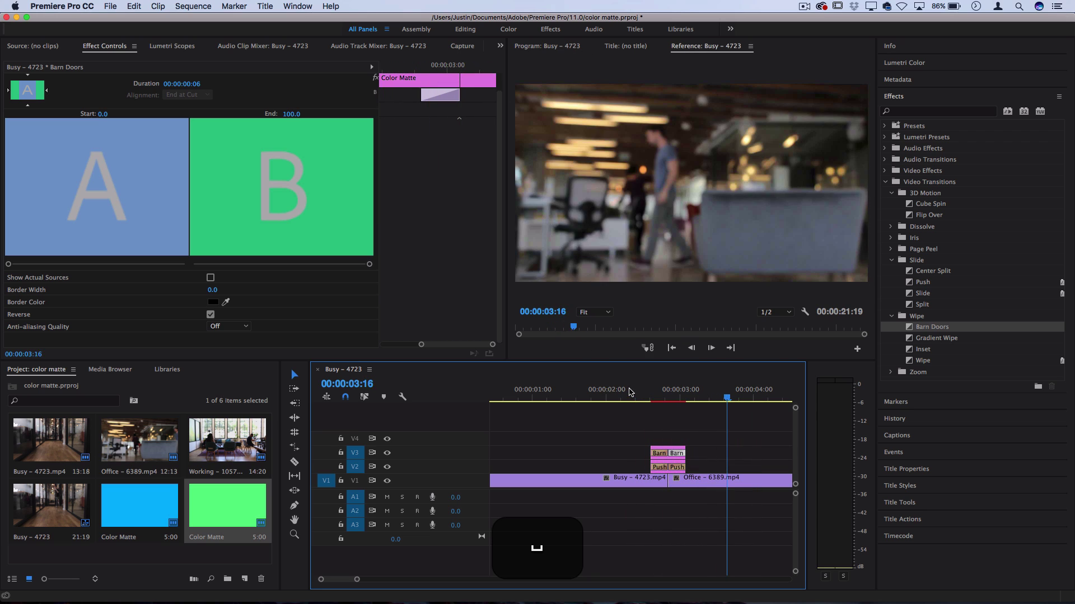
pyautogui.click(665, 398)
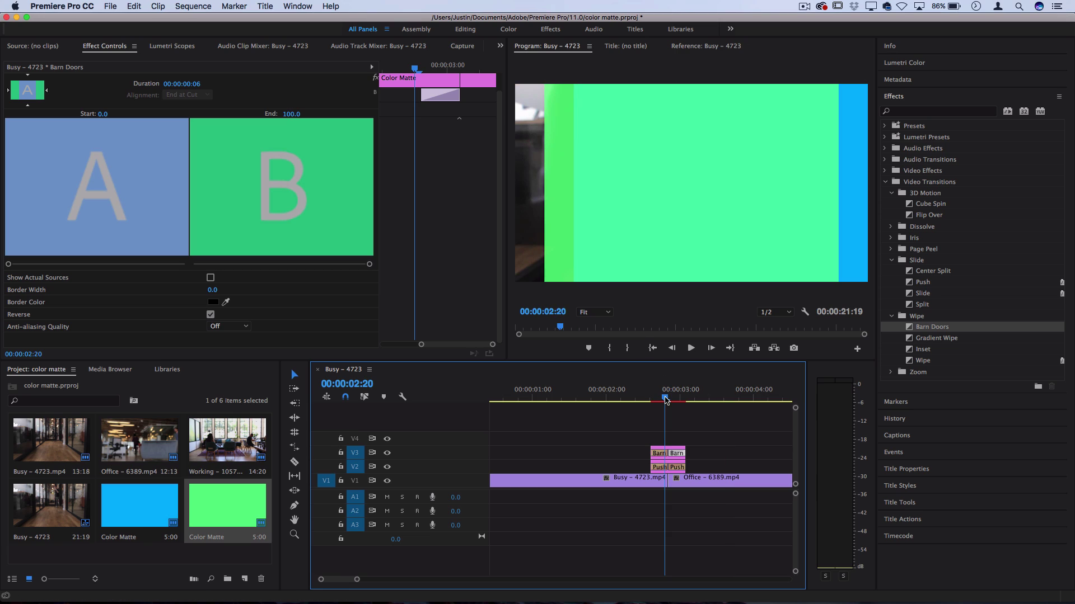
pyautogui.click(671, 450)
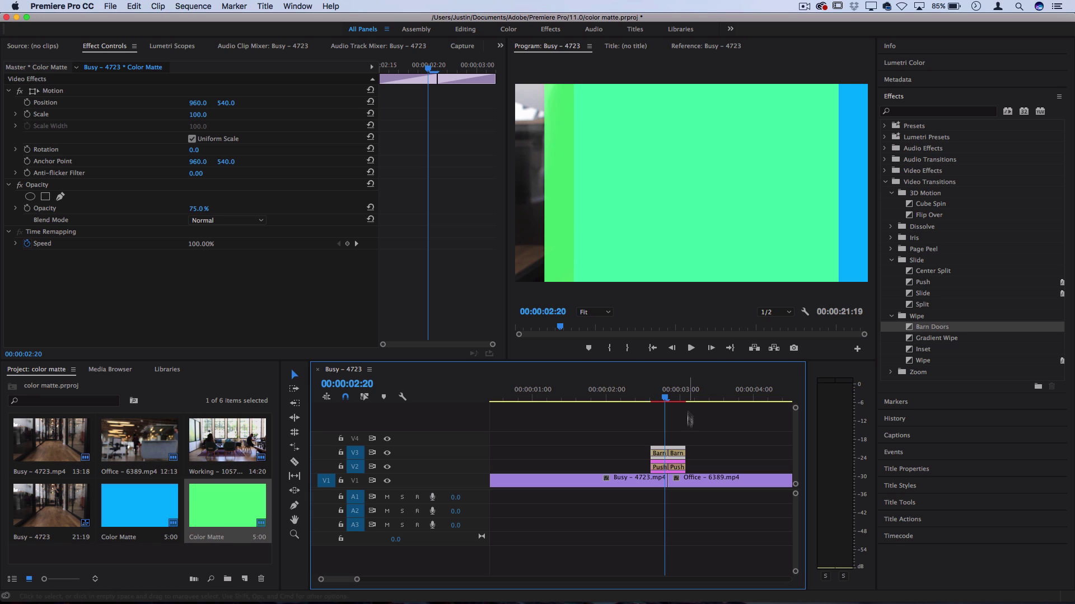
# Delete both Barn Doors transitions and select the green matte clip.
pyautogui.click(658, 453)
pyautogui.press('BackSpace')
pyautogui.click(676, 453)
pyautogui.press('BackSpace')
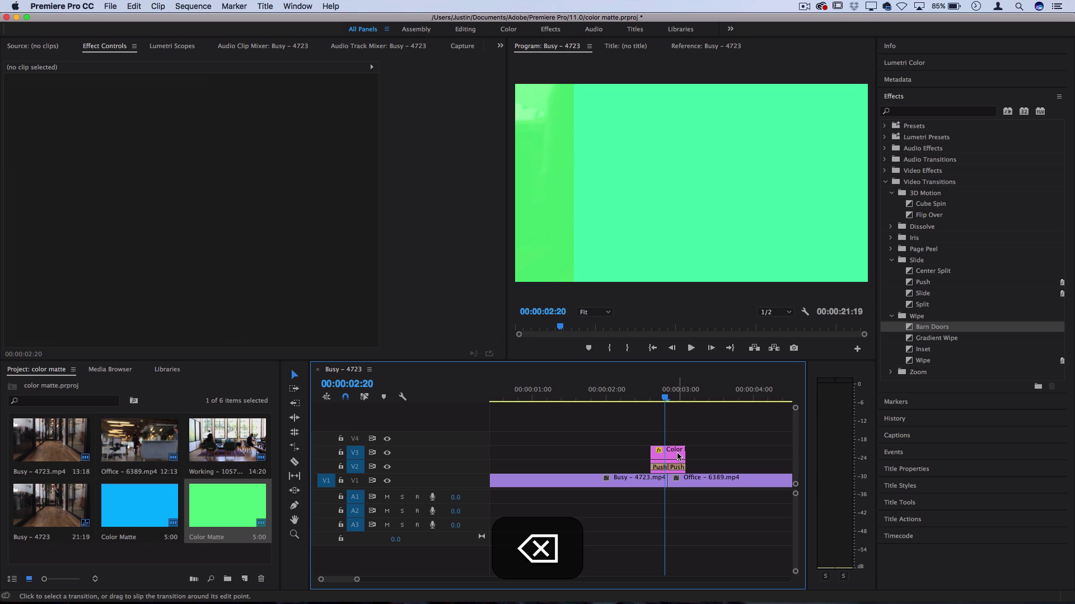
pyautogui.click(666, 451)
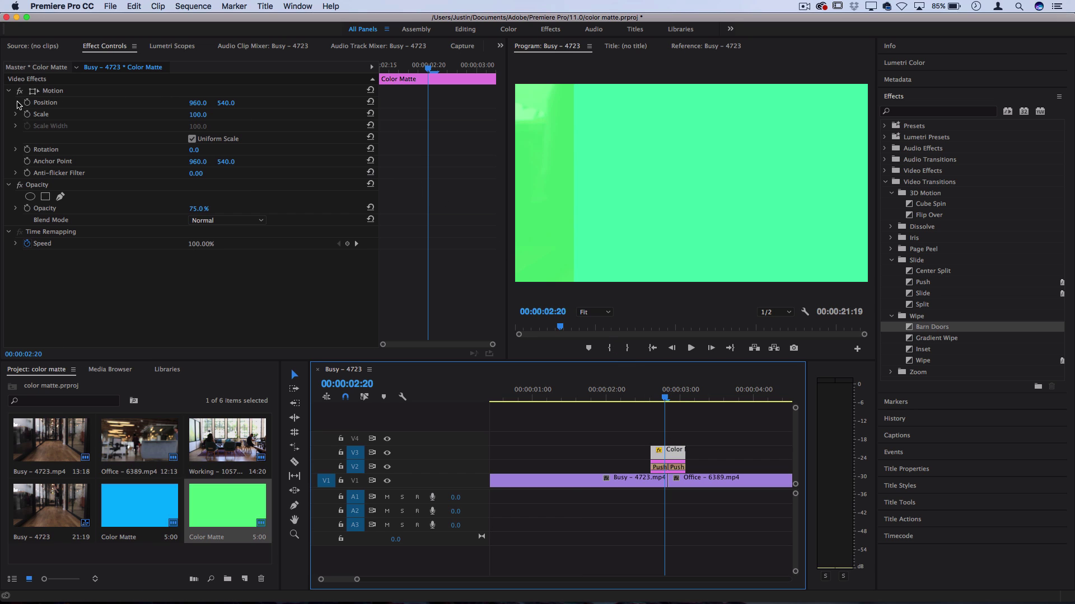
# Keyframe Position: X 2952 at 02:15, 960 at 02:21, off-screen at 03:01, then preview.
pyautogui.click(650, 398)
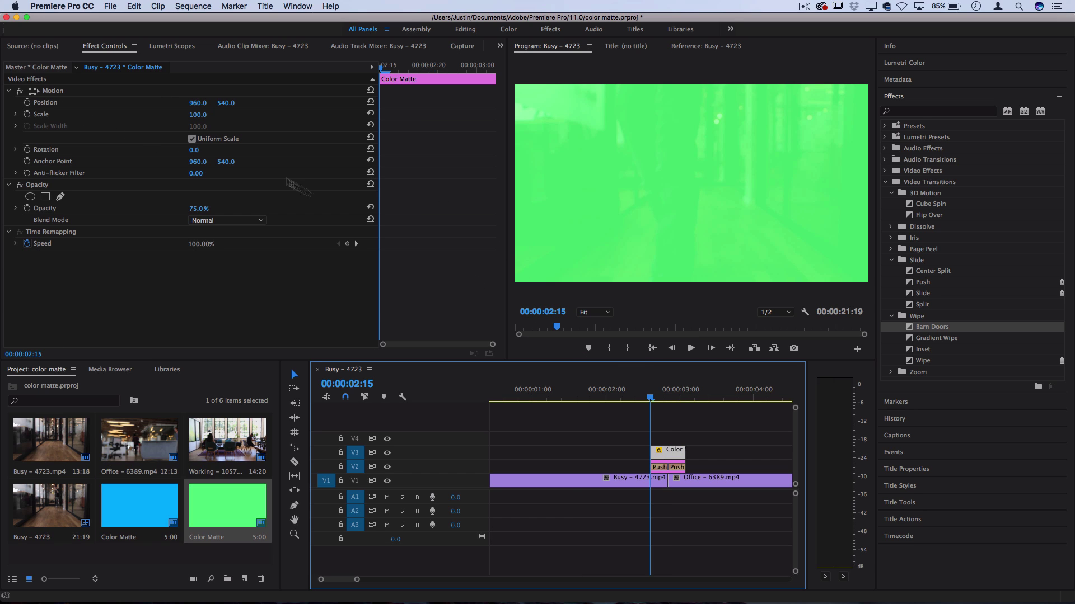
pyautogui.click(27, 103)
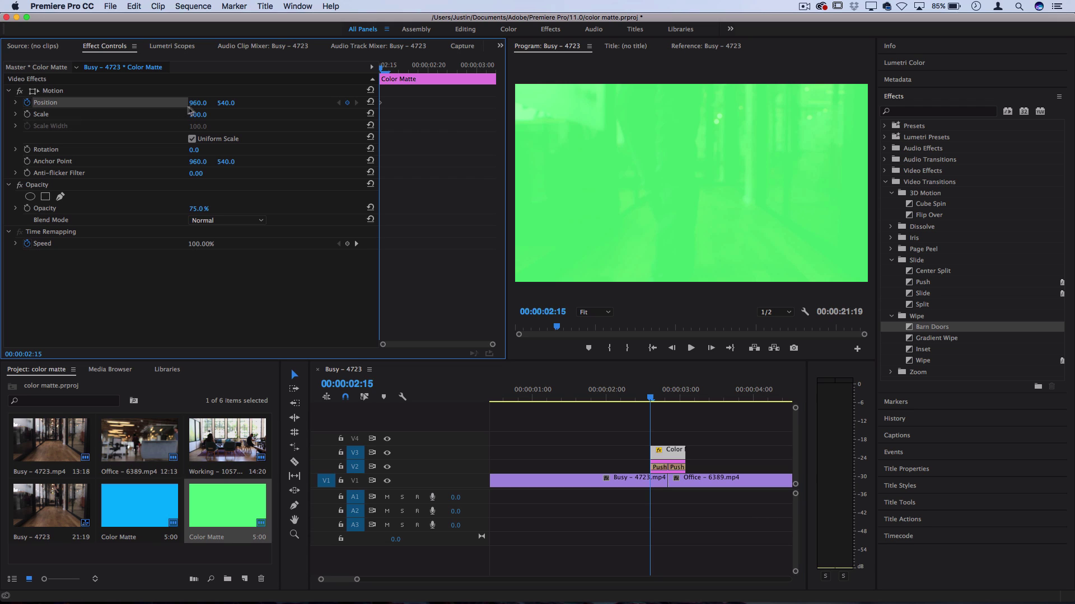
pyautogui.moveTo(197, 103); pyautogui.dragTo(208, 105)
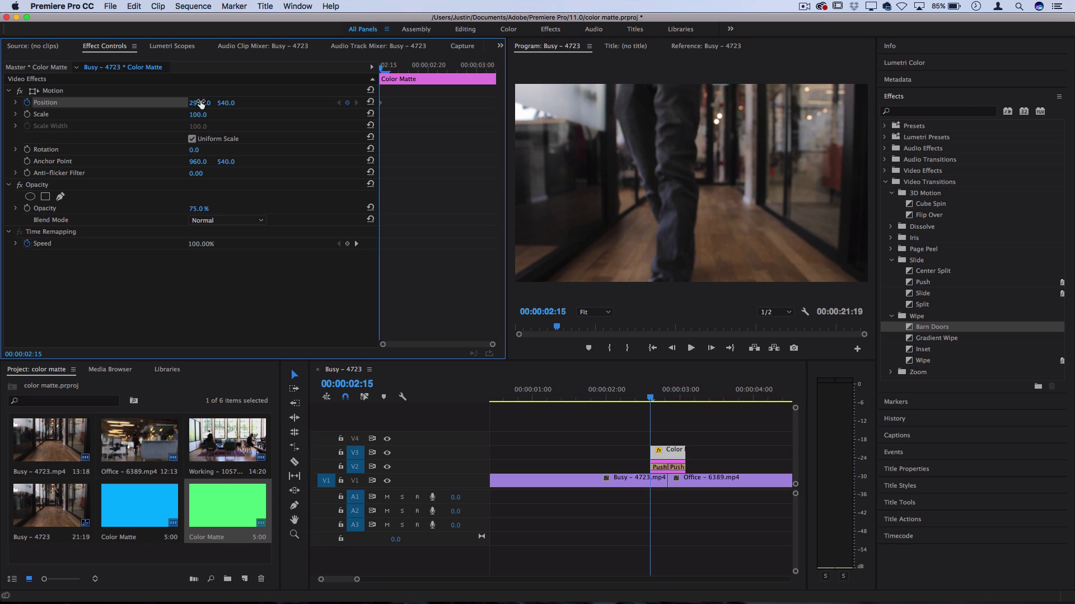
pyautogui.click(668, 394)
pyautogui.click(371, 103)
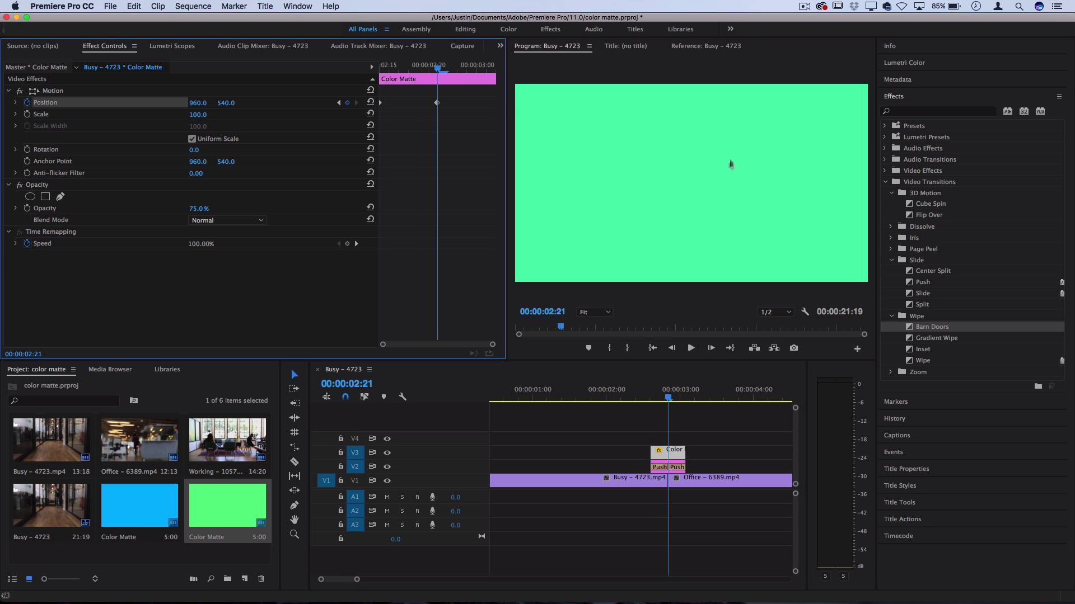
pyautogui.click(682, 397)
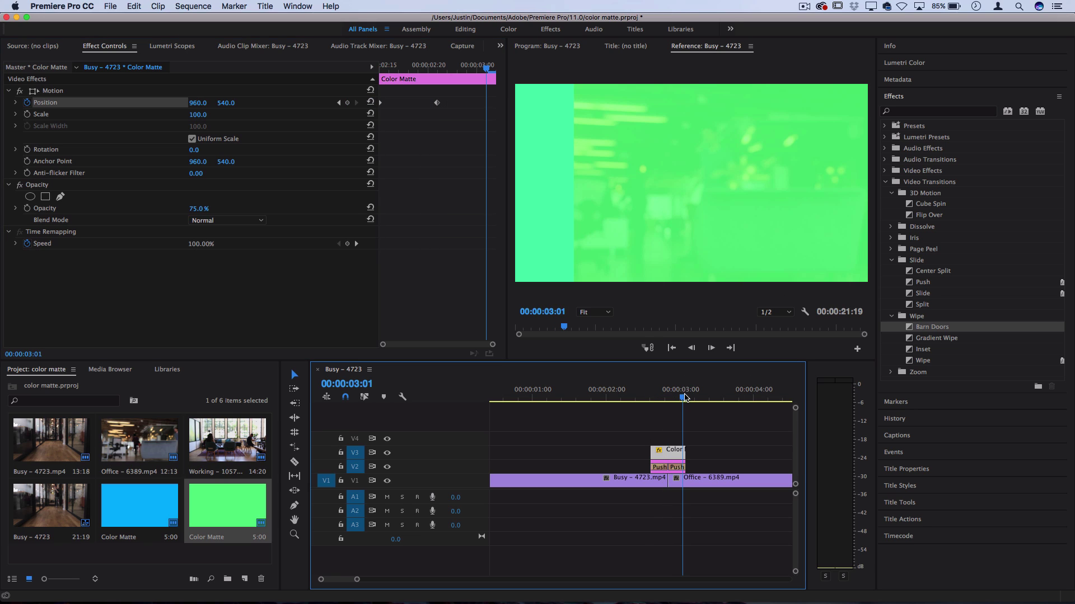
pyautogui.moveTo(200, 103); pyautogui.dragTo(229, 103)
pyautogui.click(644, 399)
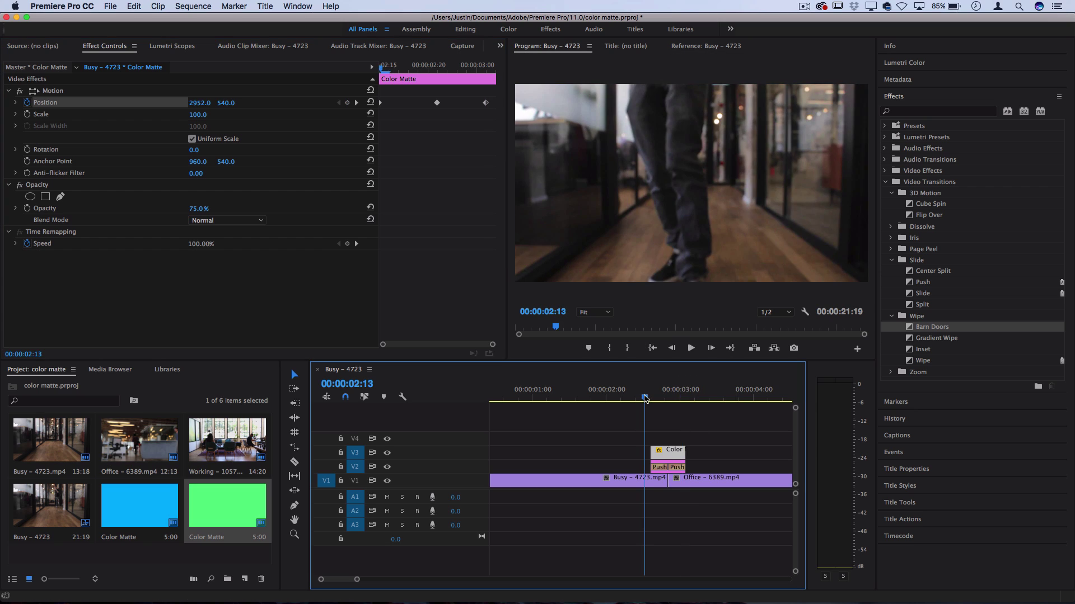
pyautogui.press('space')
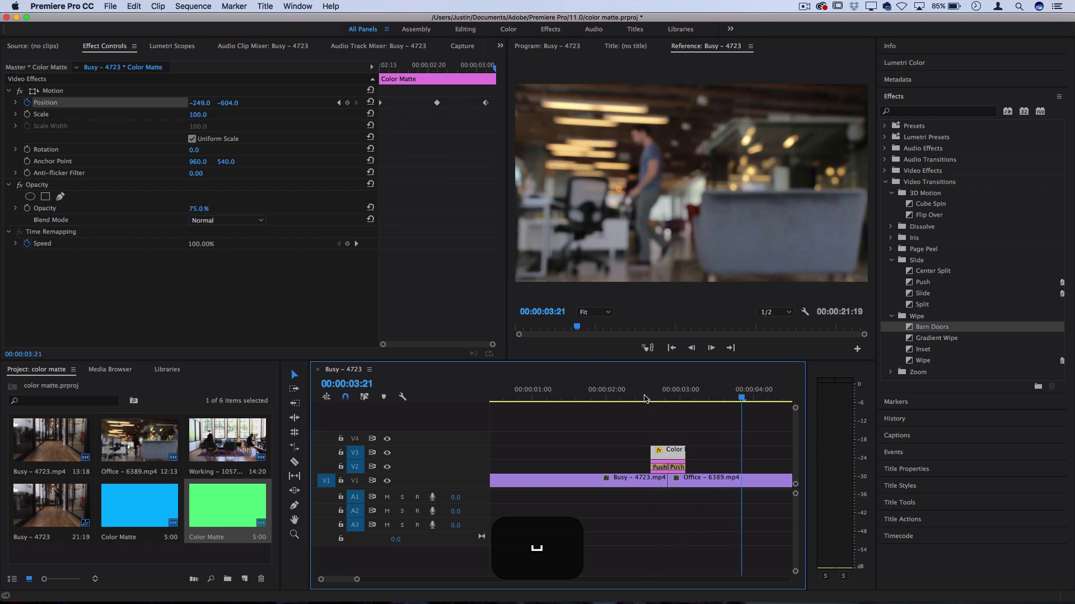
pyautogui.press('space')
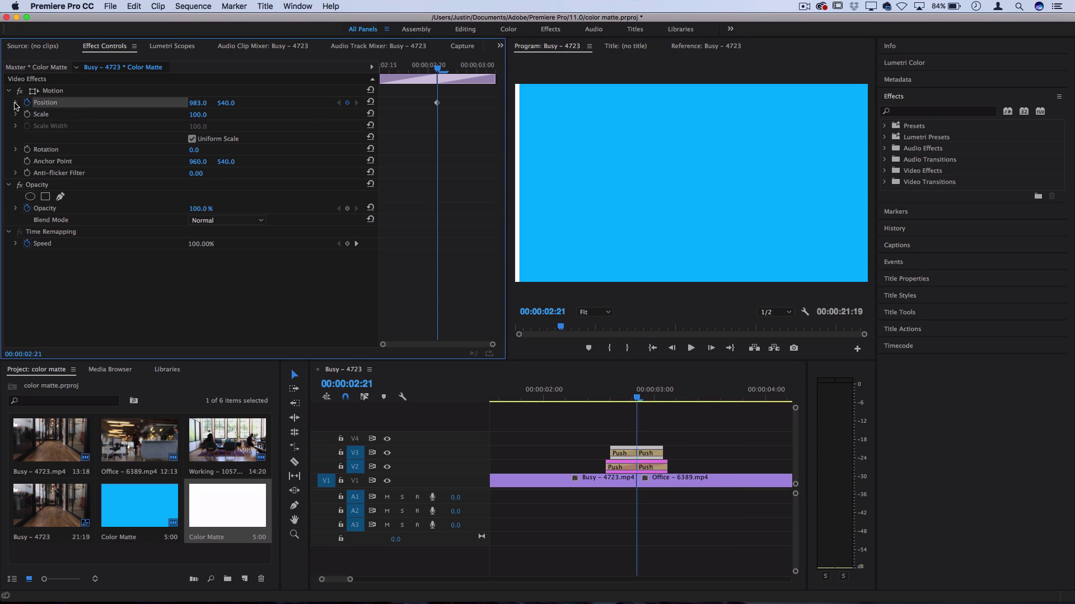
# Add a Position keyframe at X 1036 at 00:00:02:23 and reshape the speed curve handles.
pyautogui.click(16, 103)
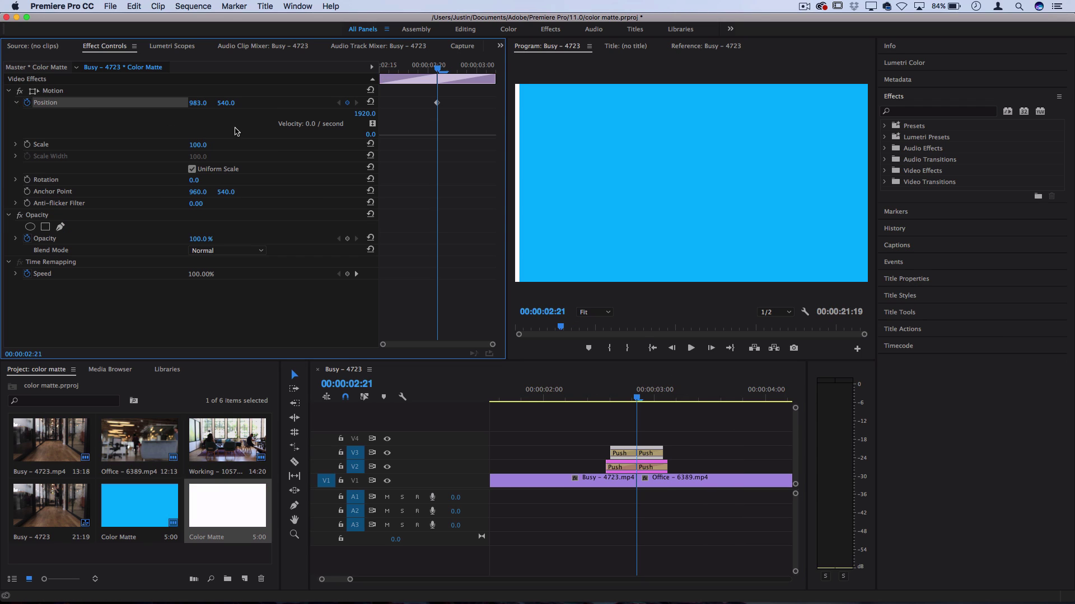
pyautogui.click(457, 68)
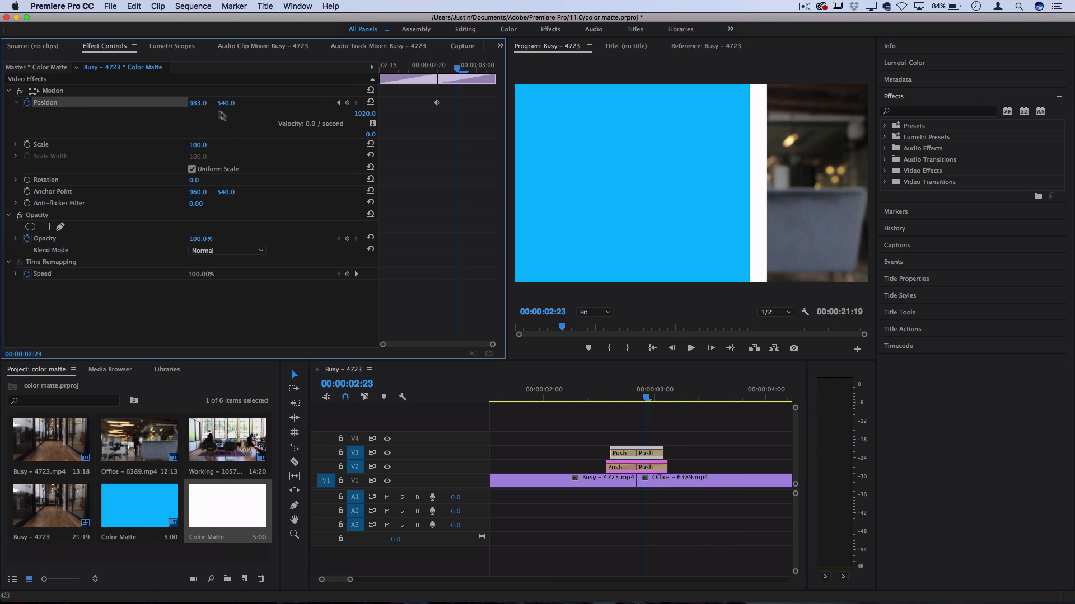
pyautogui.moveTo(203, 103); pyautogui.dragTo(328, 122)
pyautogui.click(437, 103)
pyautogui.moveTo(440, 129); pyautogui.dragTo(442, 150)
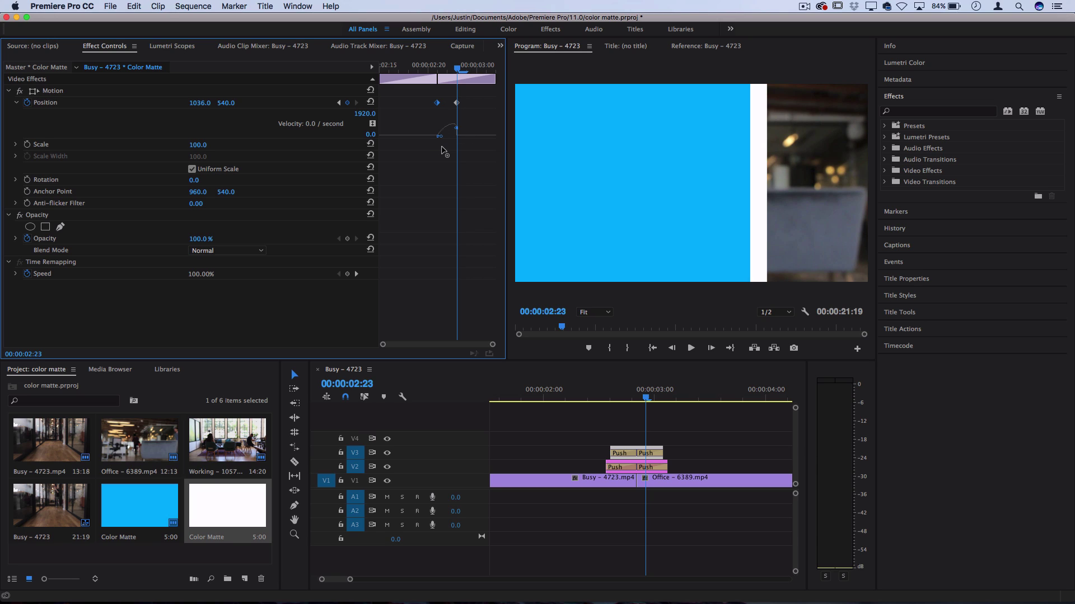
pyautogui.click(460, 115)
pyautogui.moveTo(455, 129); pyautogui.dragTo(455, 112)
# Set the first Position keyframe to Ease Out and preview from 00:00:02:15.
pyautogui.rightClick(439, 106)
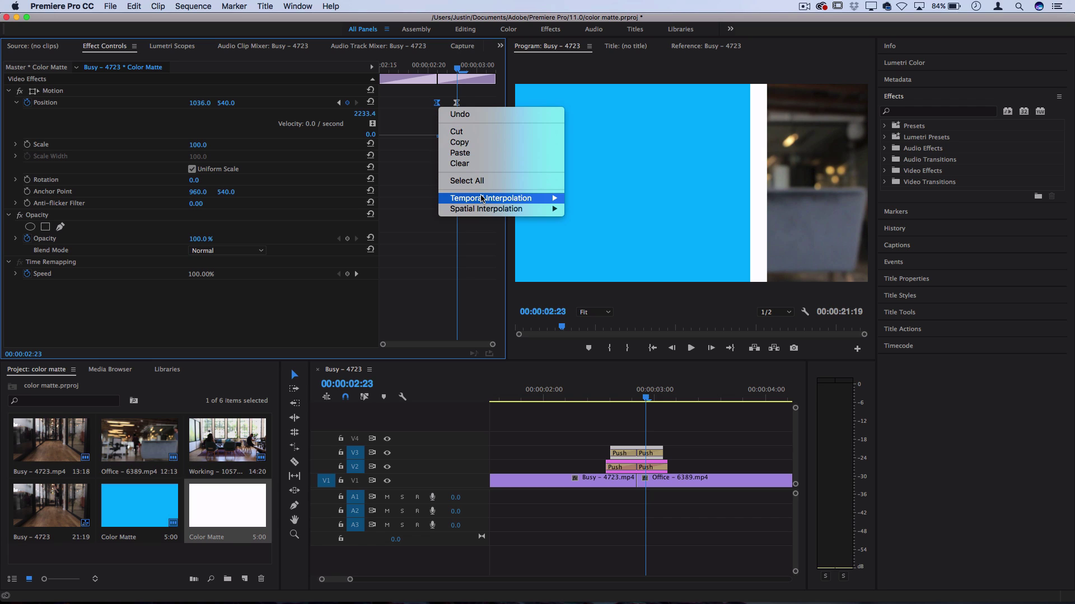
pyautogui.moveTo(482, 198)
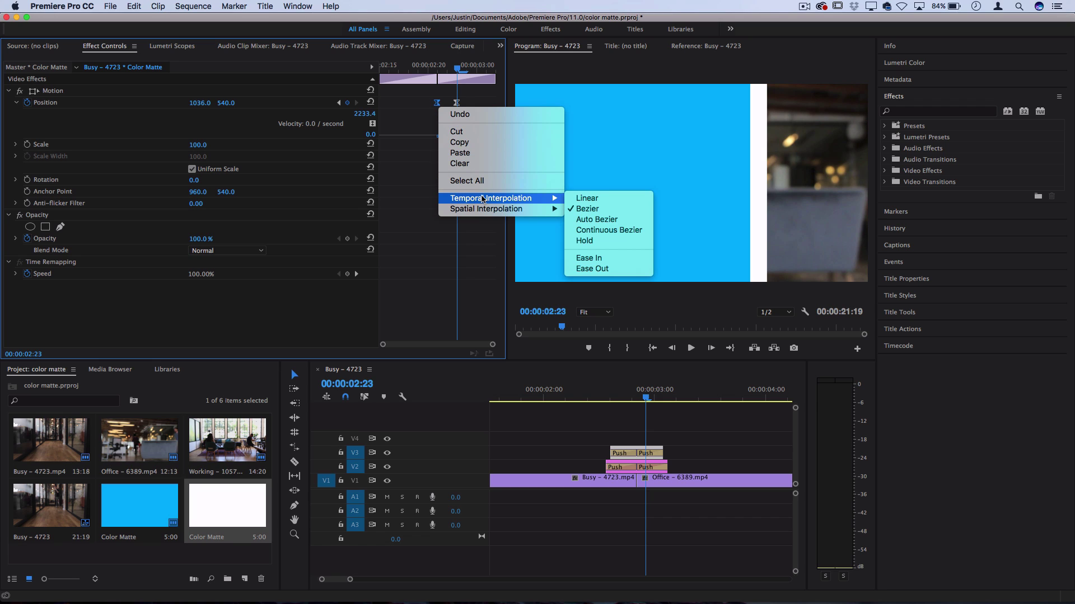
pyautogui.click(592, 269)
pyautogui.click(610, 400)
pyautogui.press('space')
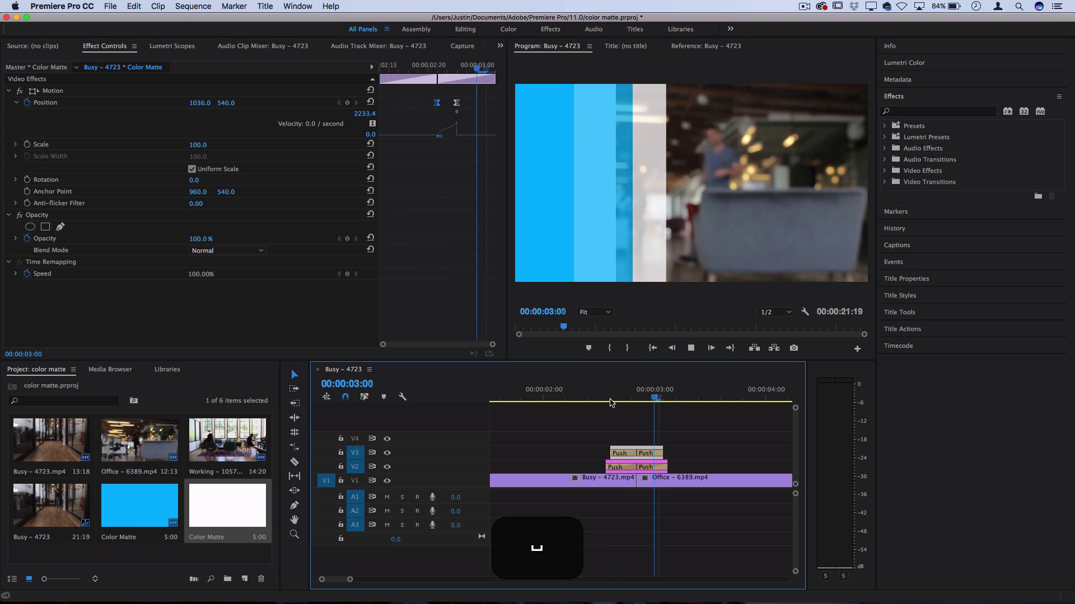